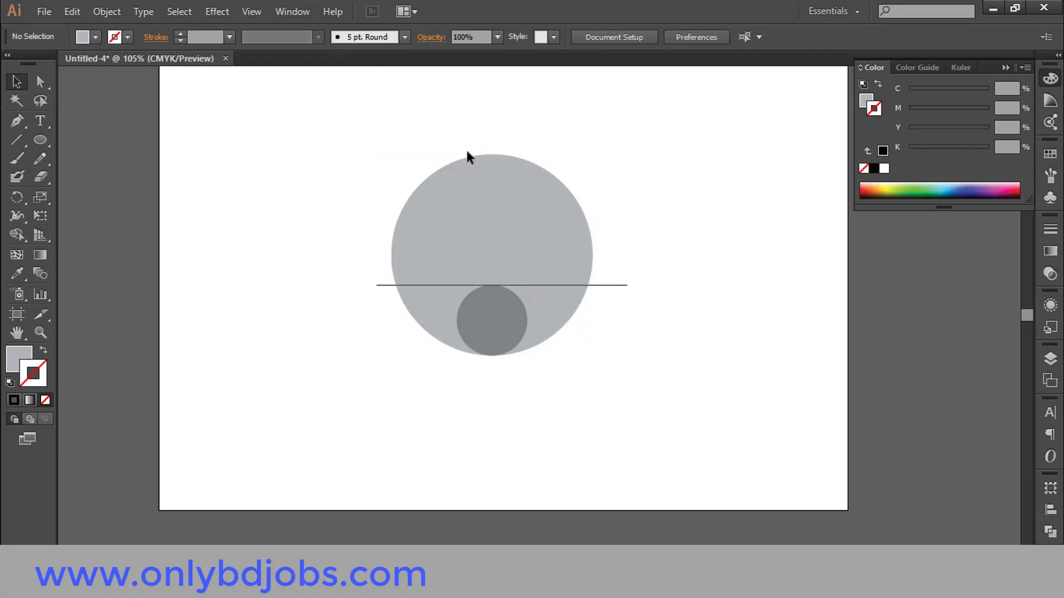
- Give the vertical guide line through the centre of the circles a black stroke
drag(500, 148, 451, 155)
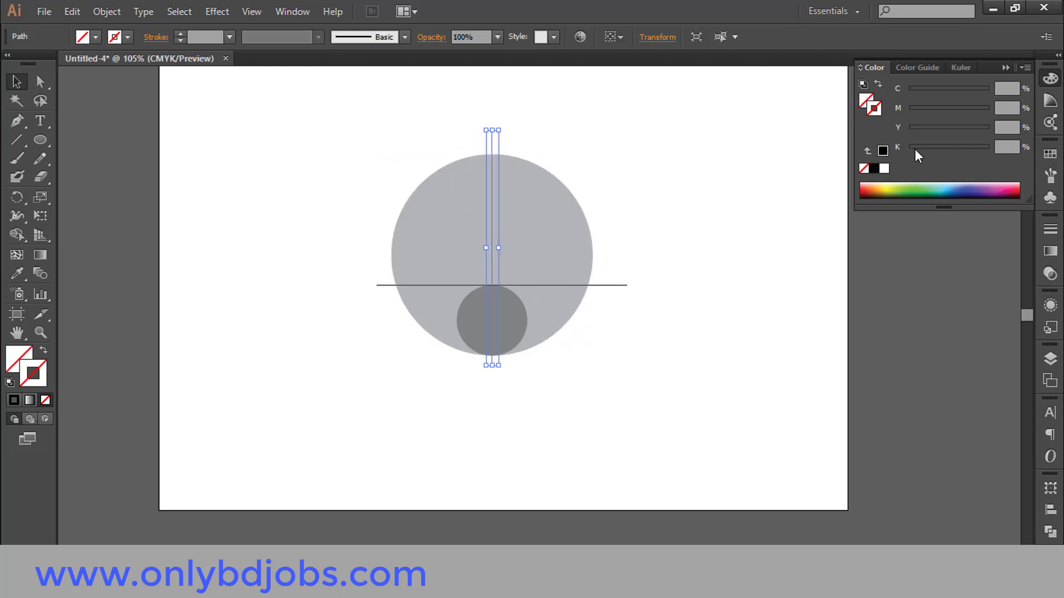
click(883, 151)
click(684, 166)
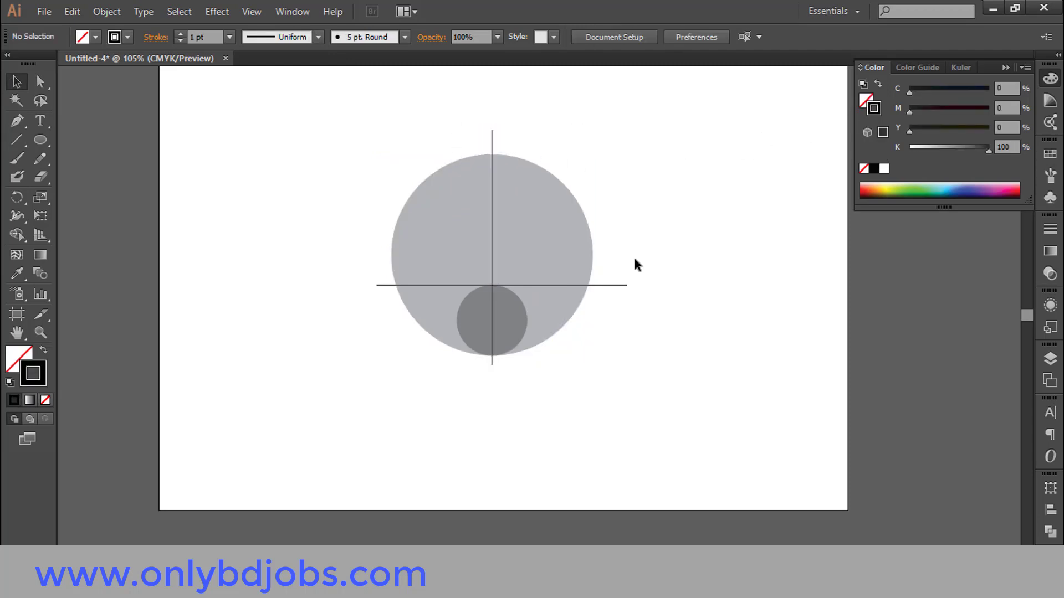
- Subtract the small dark circle from the large circle with Pathfinder Minus Front
click(579, 286)
click(512, 326)
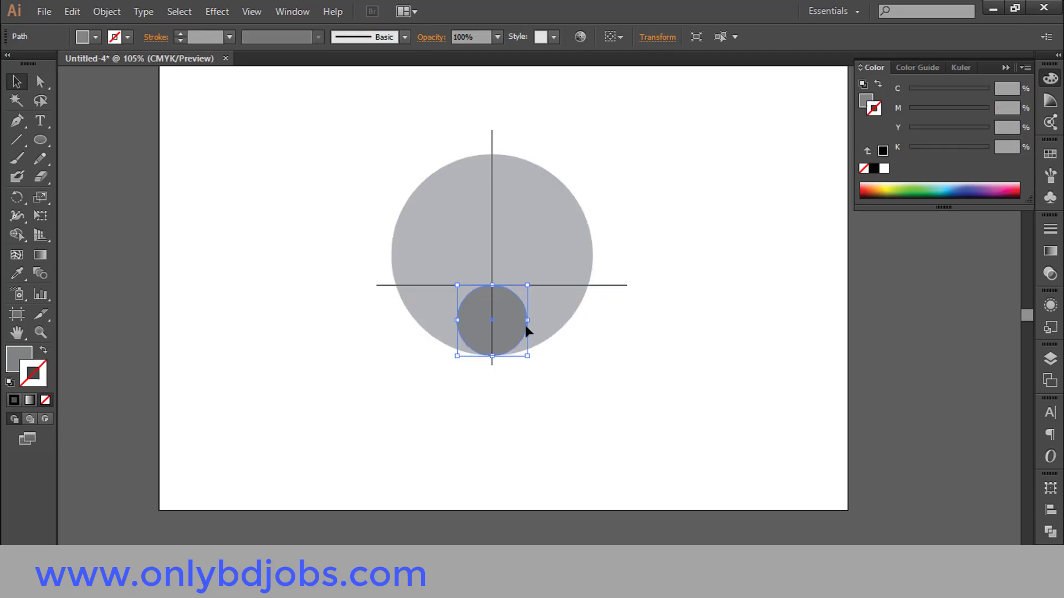
shift+click(551, 331)
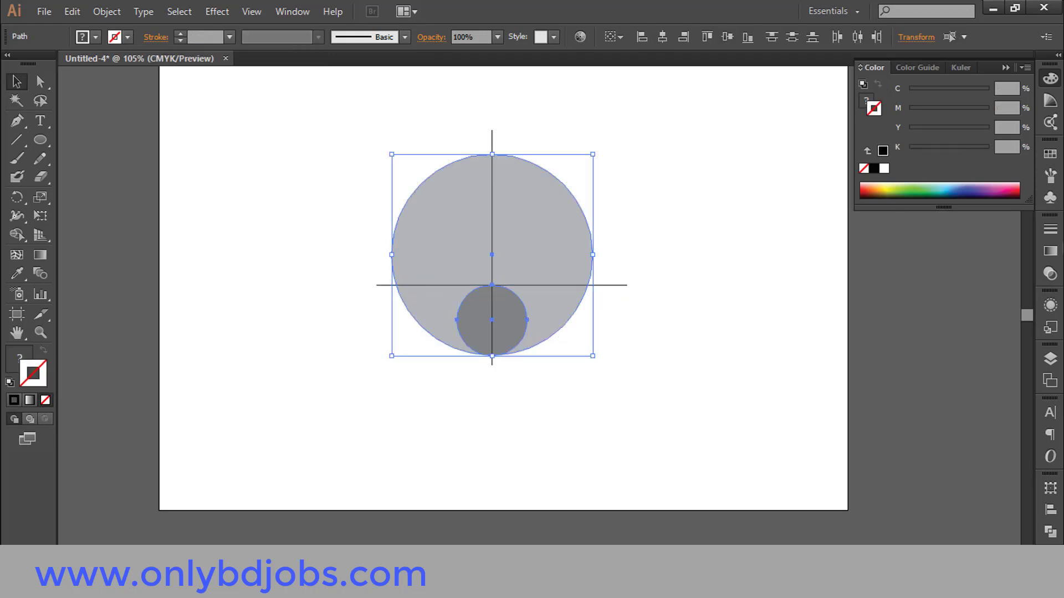
click(1049, 532)
click(895, 514)
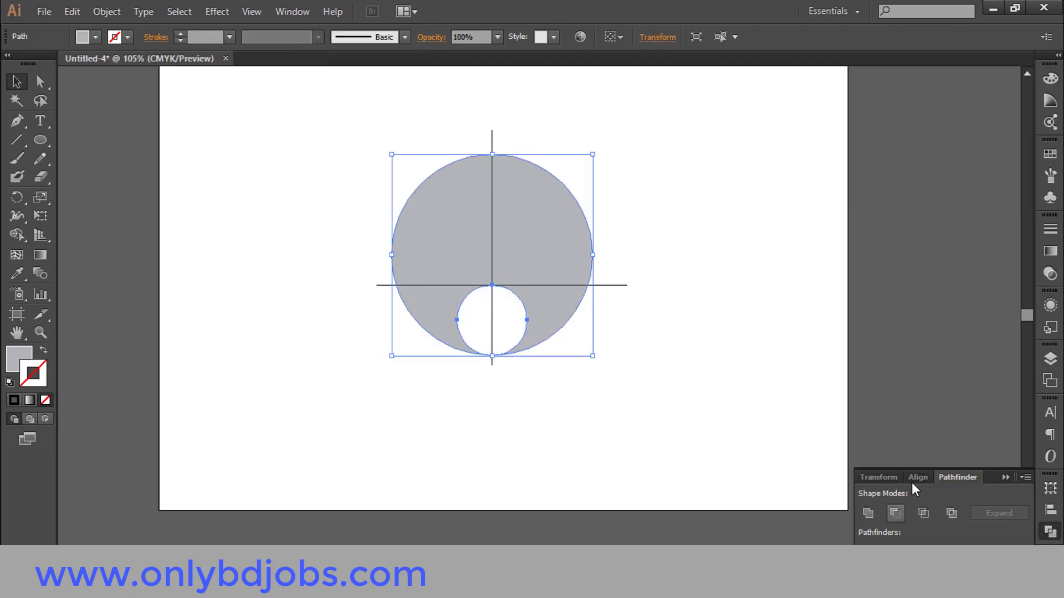
click(701, 338)
- Use the horizontal line to split the cut-out circle with Divide Objects Below
click(589, 286)
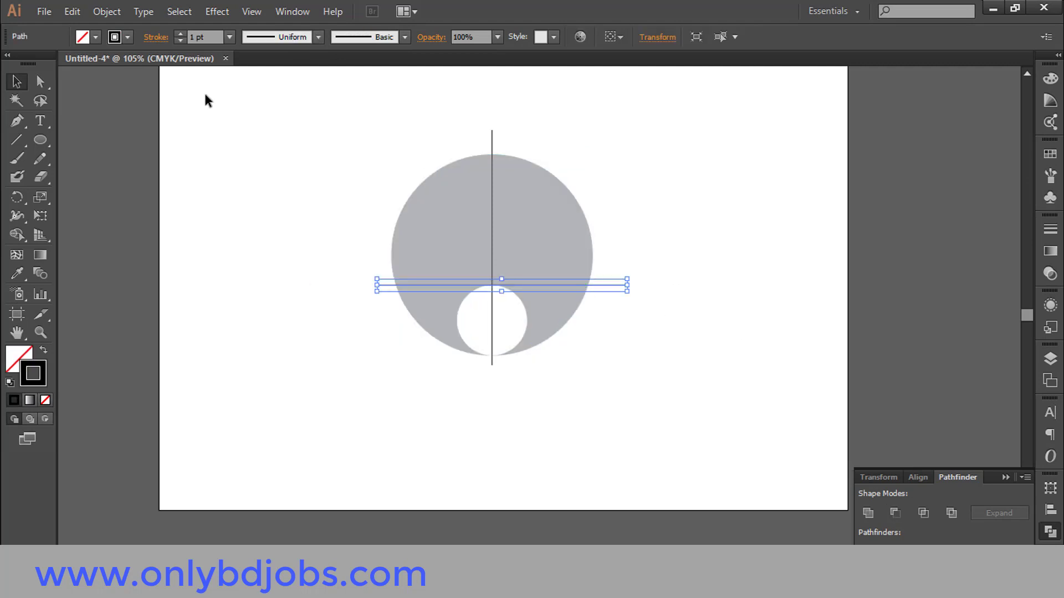
click(106, 11)
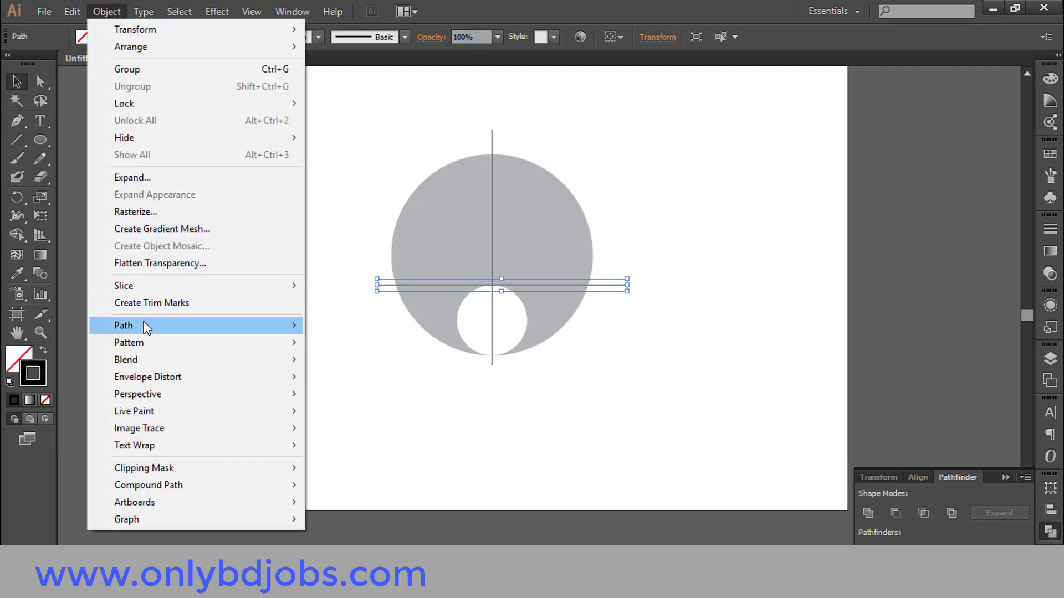
mouse_move(144, 326)
click(370, 456)
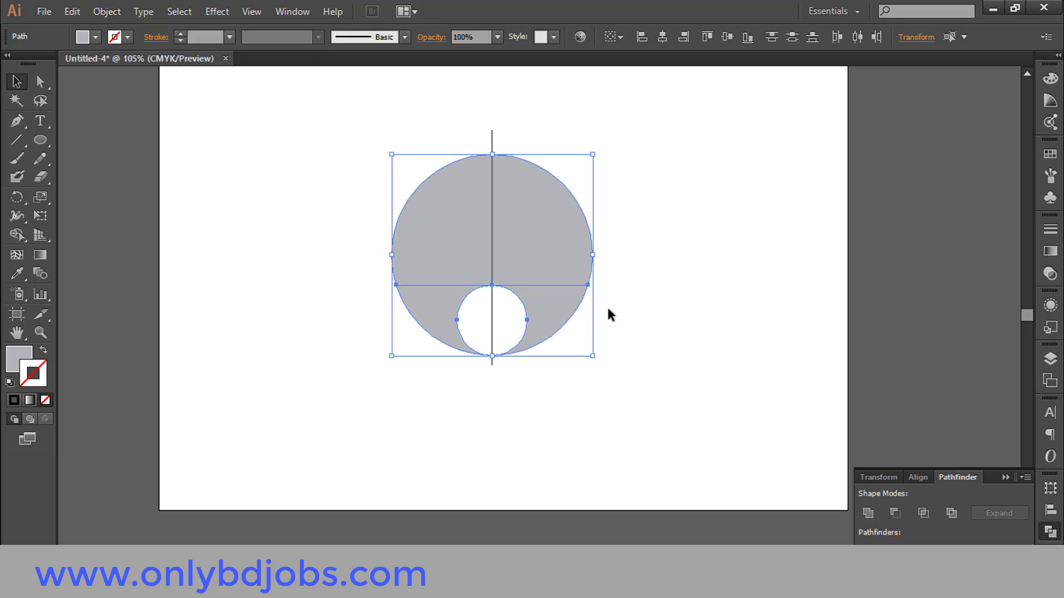
- Delete the large upper segment, the lower-right piece and the vertical line, keeping only the lower-left piece
click(593, 311)
click(41, 82)
click(541, 255)
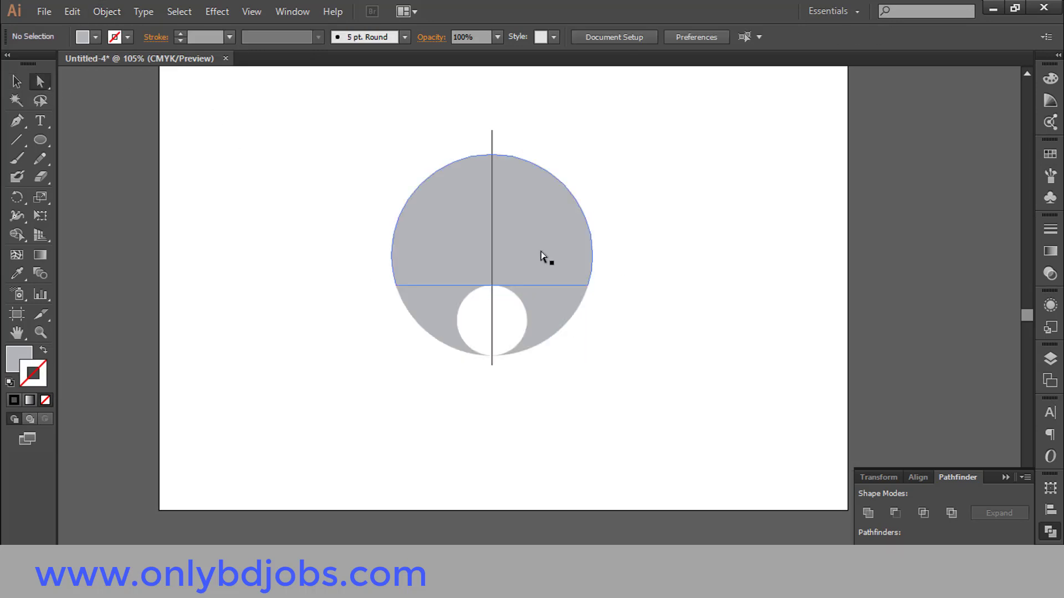
key(Delete)
click(544, 327)
key(Delete)
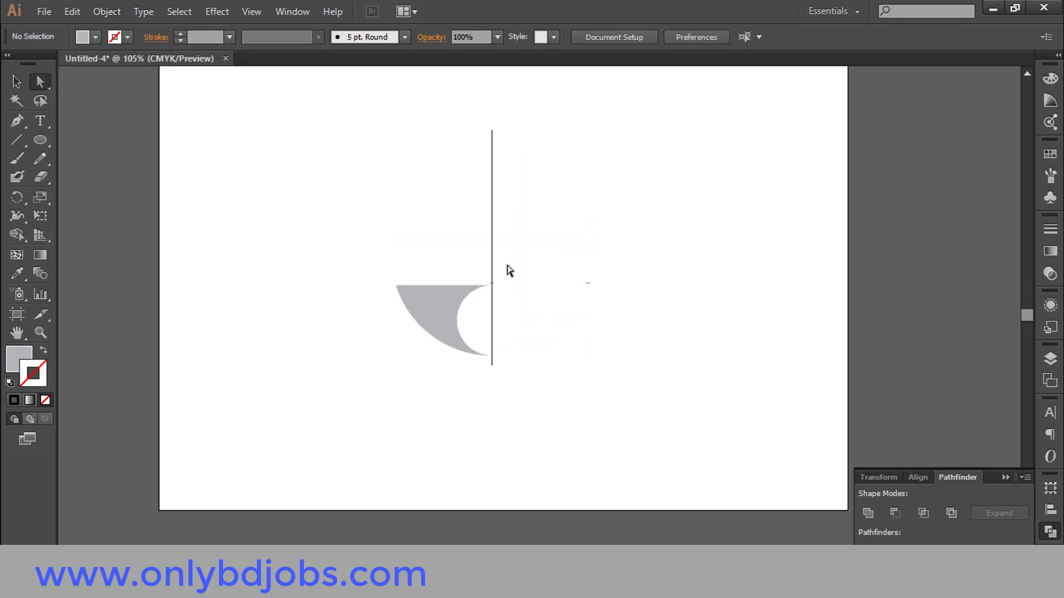
drag(508, 208, 464, 191)
key(Delete)
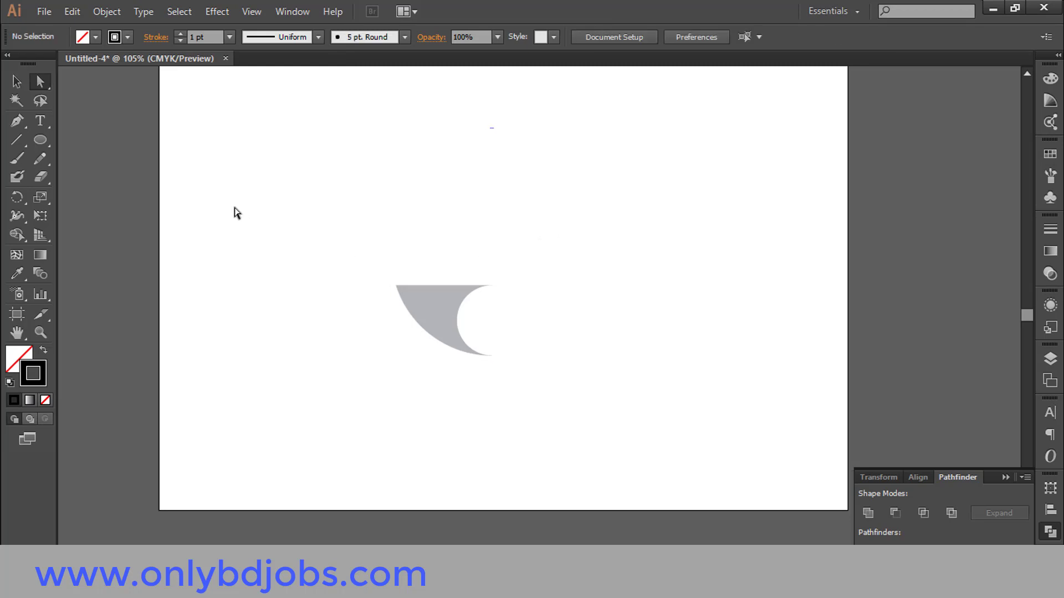
- Paste the copied small dark circle in place beside the remaining lower-left piece
click(103, 12)
mouse_move(72, 12)
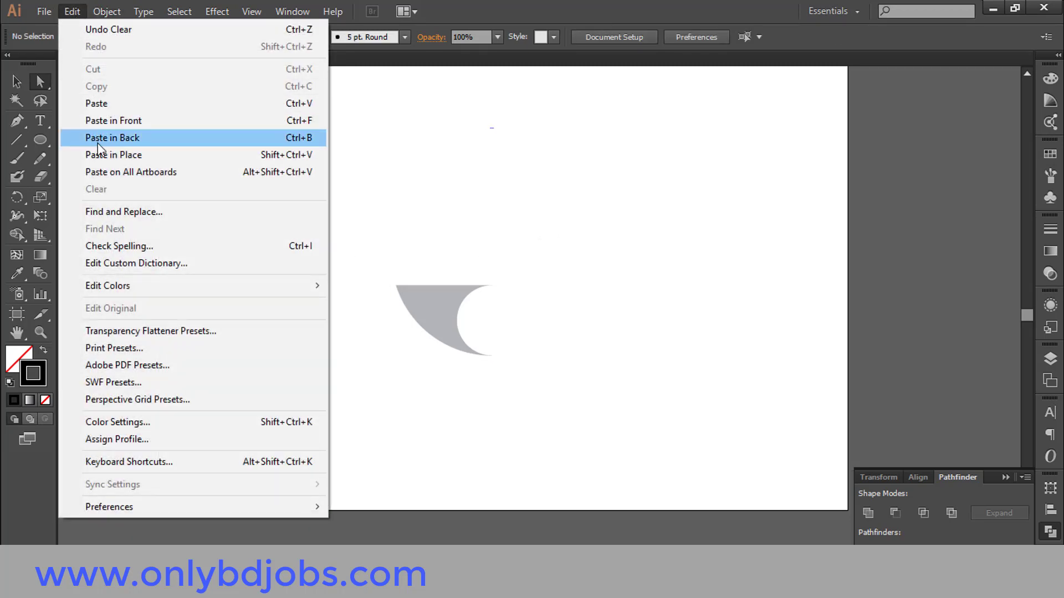
click(105, 156)
click(17, 82)
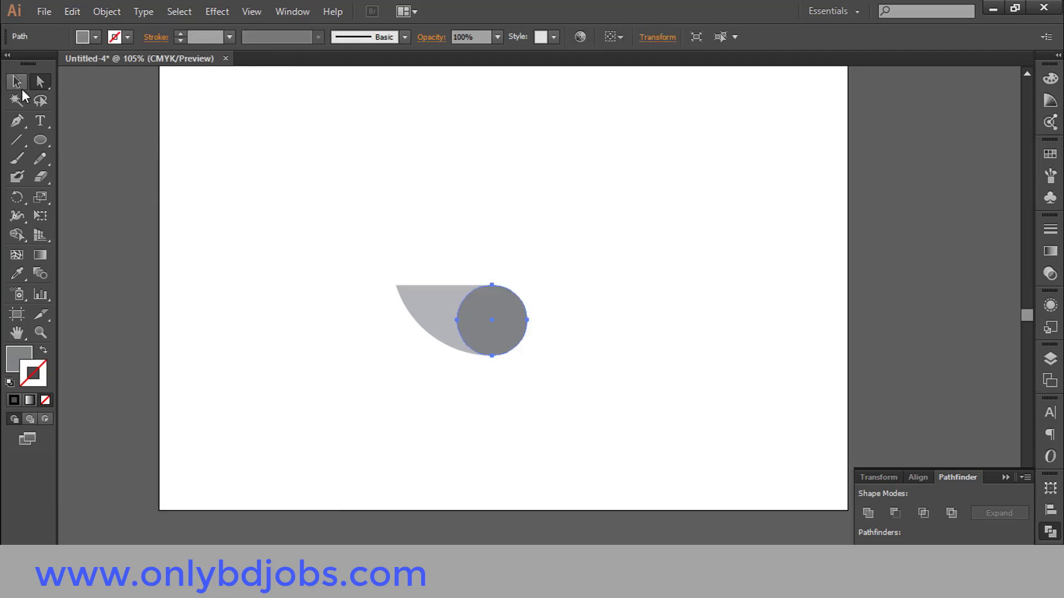
click(363, 256)
- Remove the light grey piece's anchor point at the top of the dark circle
scroll(499, 399, up, 3)
drag(488, 330, 529, 409)
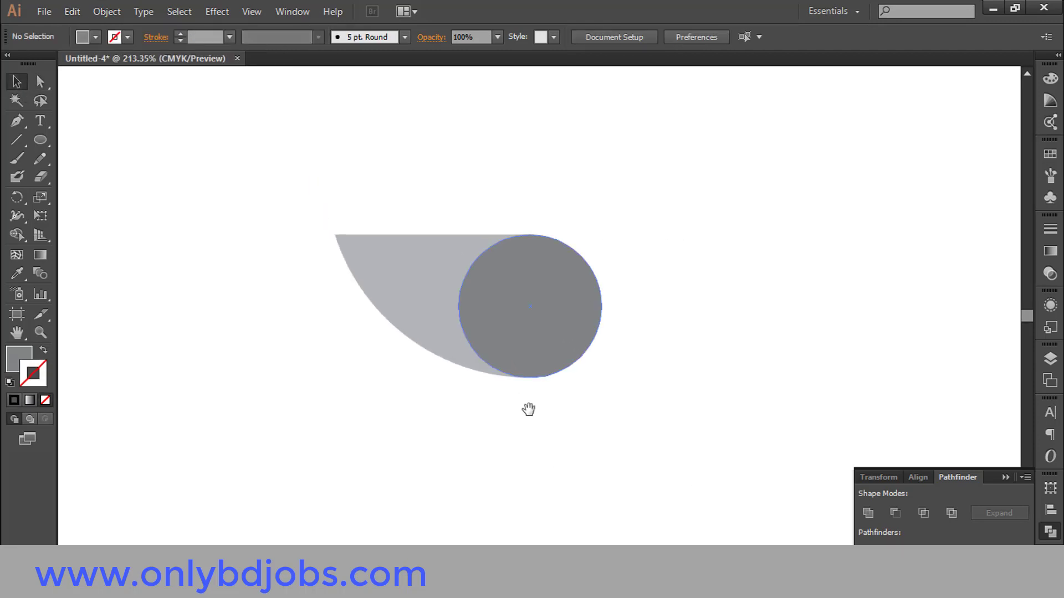
click(453, 305)
drag(17, 120, 94, 158)
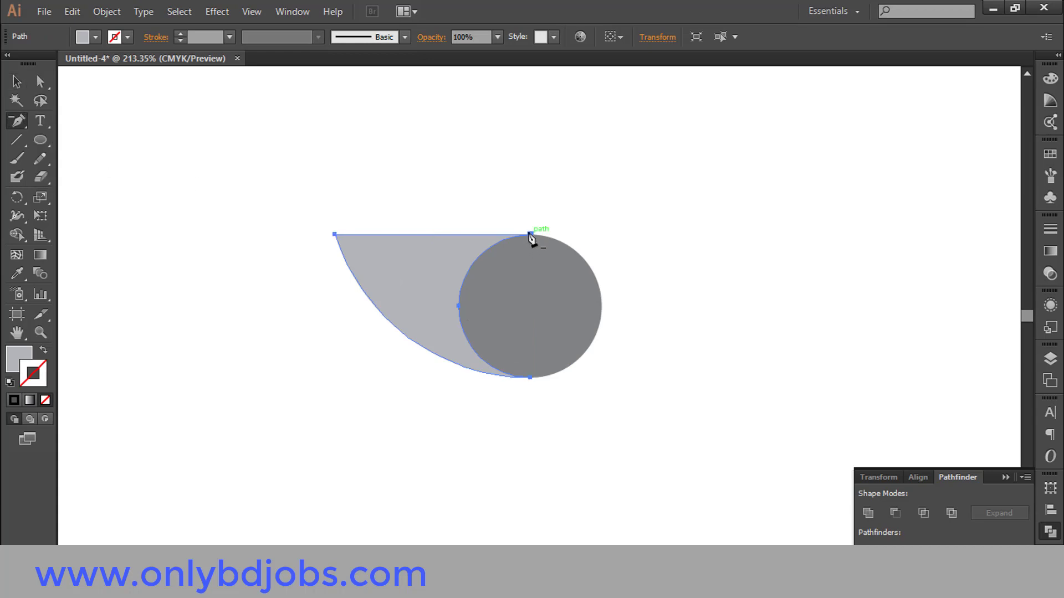
click(531, 235)
- Adjust the light grey piece's curve handles to form a rounded petal tapering beneath the dark circle
click(17, 82)
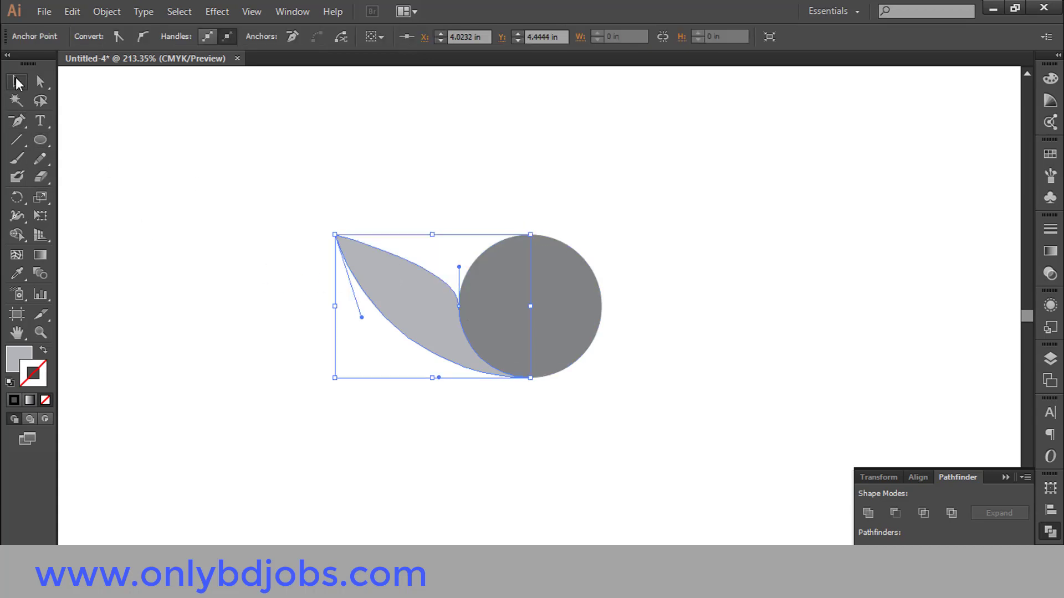
click(41, 82)
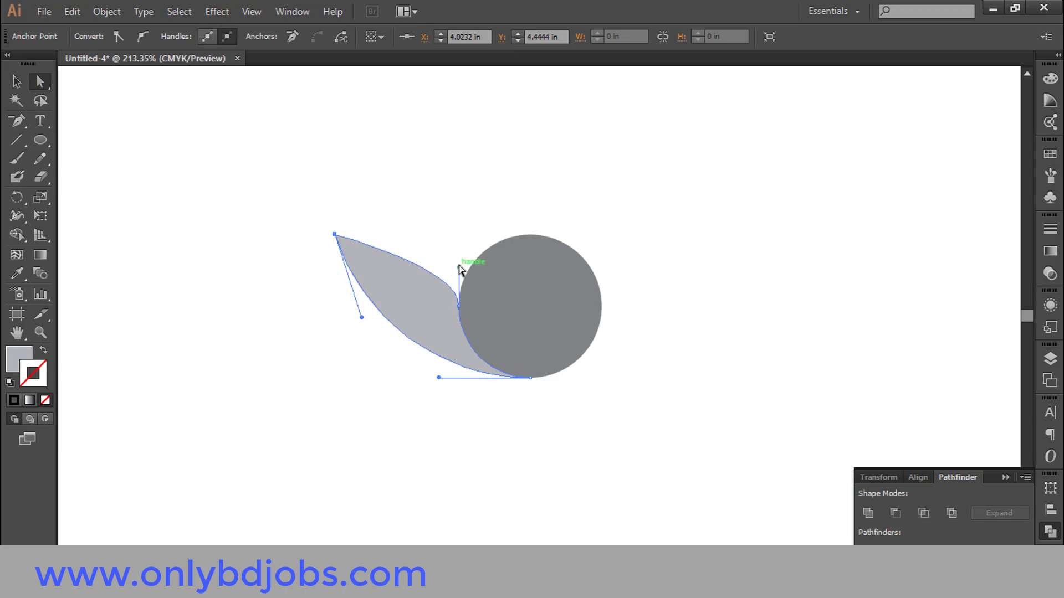
drag(459, 269, 485, 205)
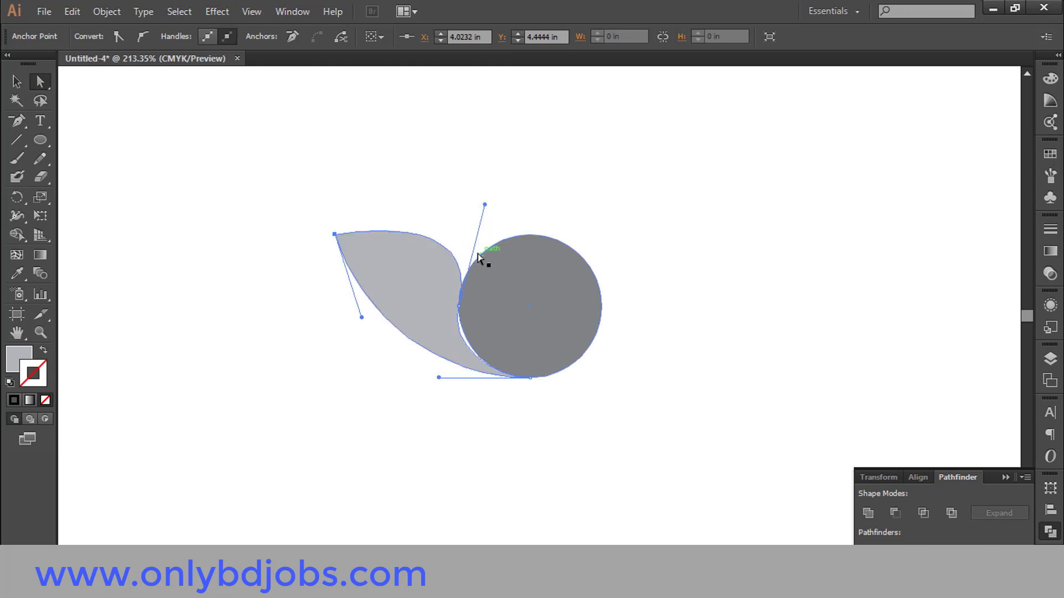
drag(459, 306, 483, 366)
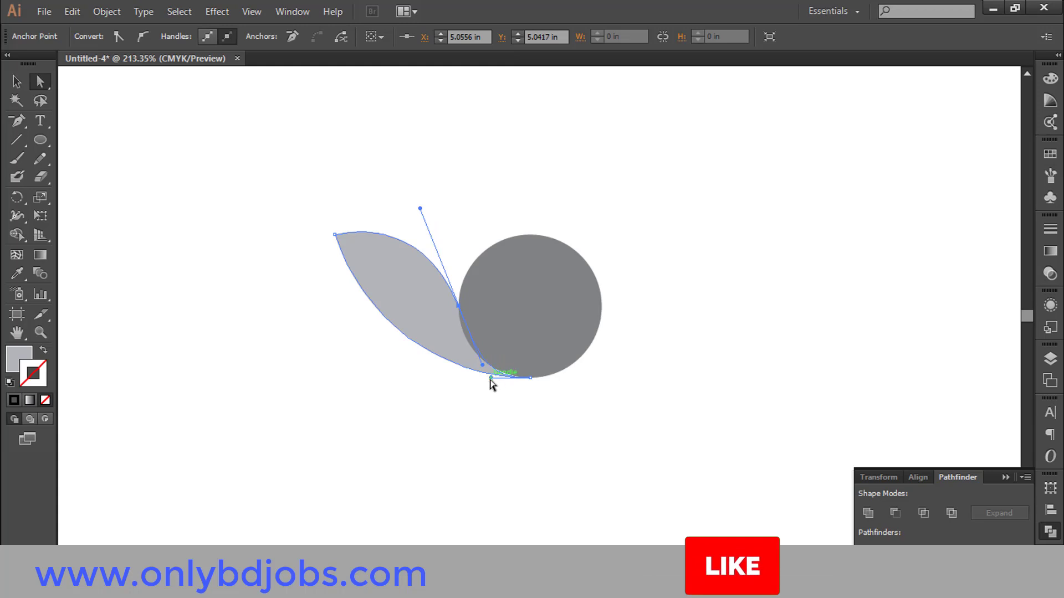
drag(490, 378, 513, 397)
click(518, 412)
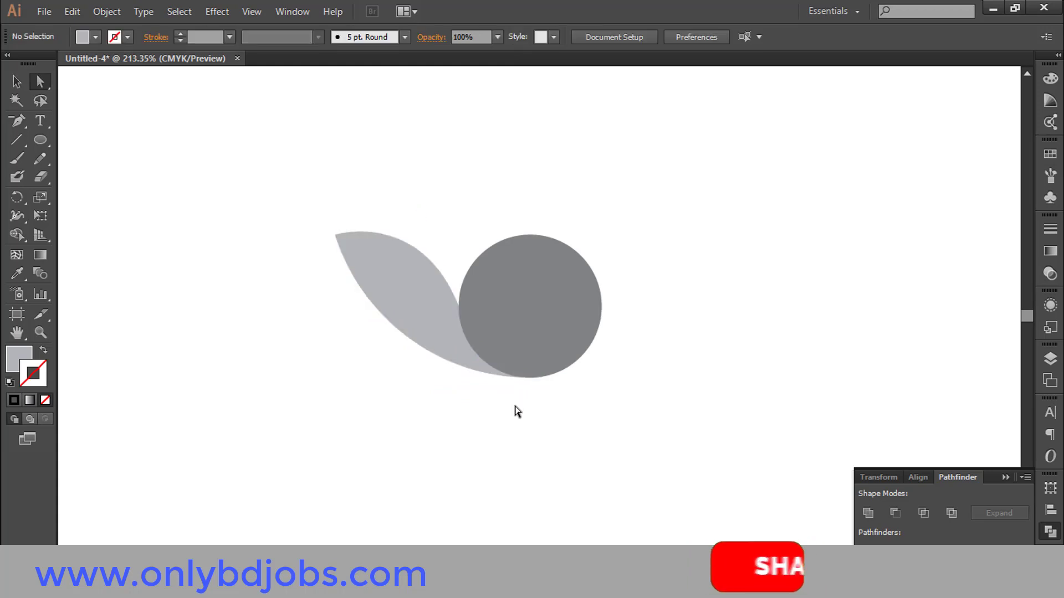
- Rotate a copy of the petal and dark circle clockwise by one petal spacing about the circle's centre
ctrl+click(515, 394)
drag(492, 318, 439, 410)
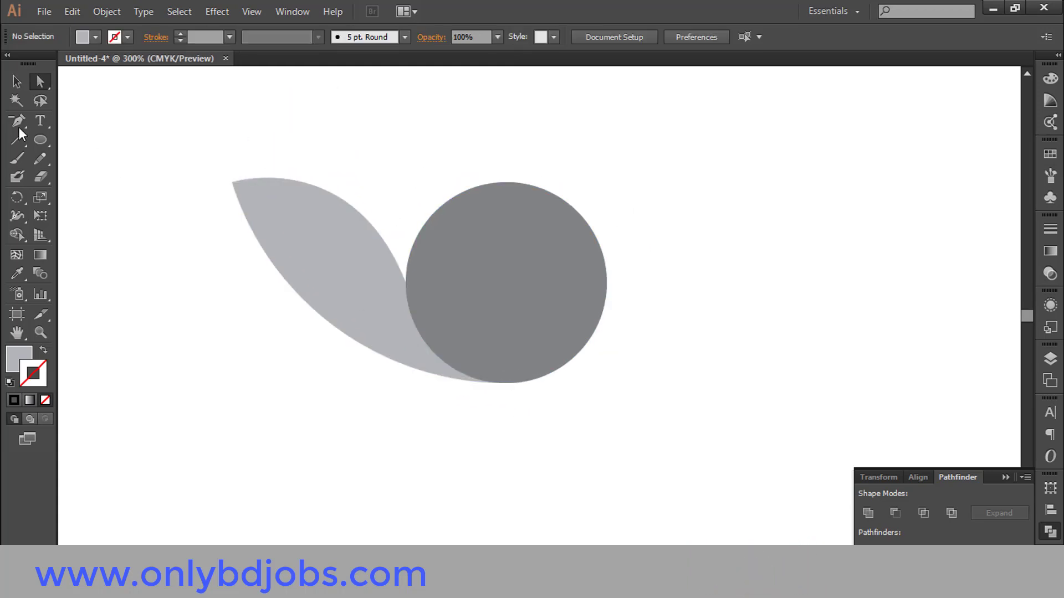
click(284, 200)
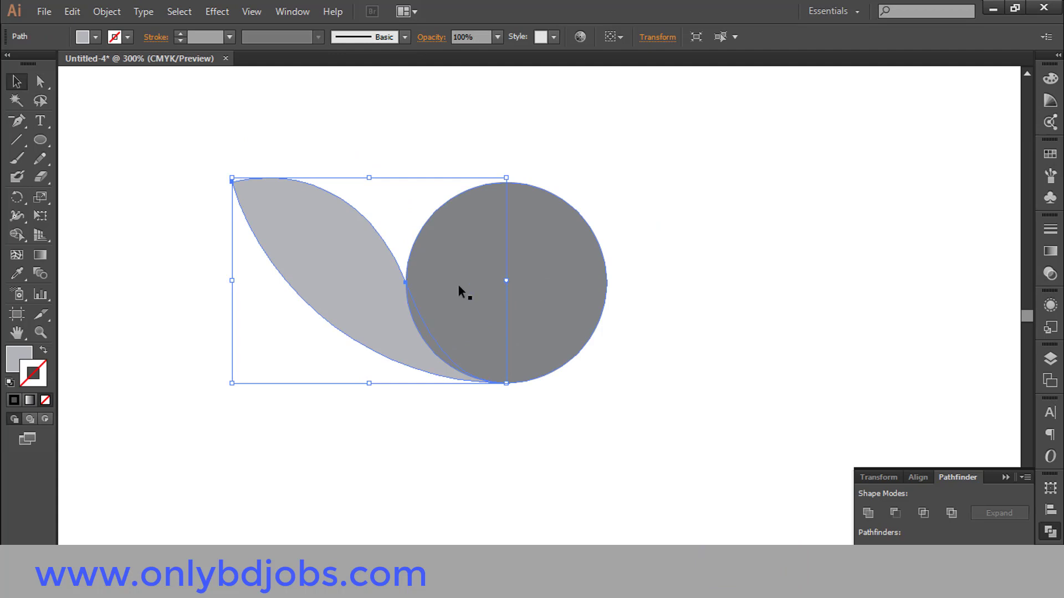
shift+click(489, 265)
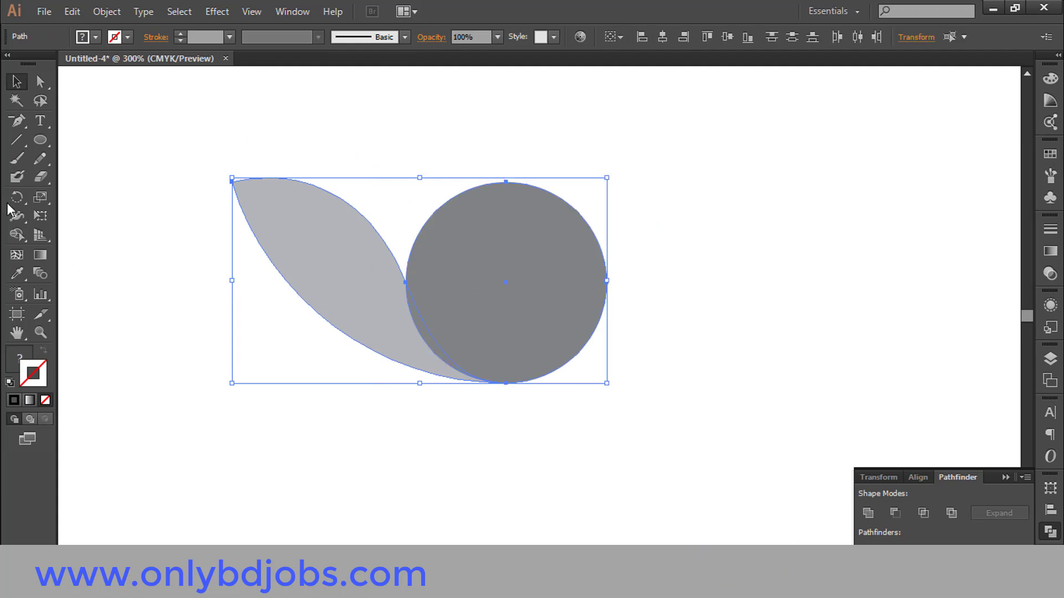
drag(17, 197, 83, 195)
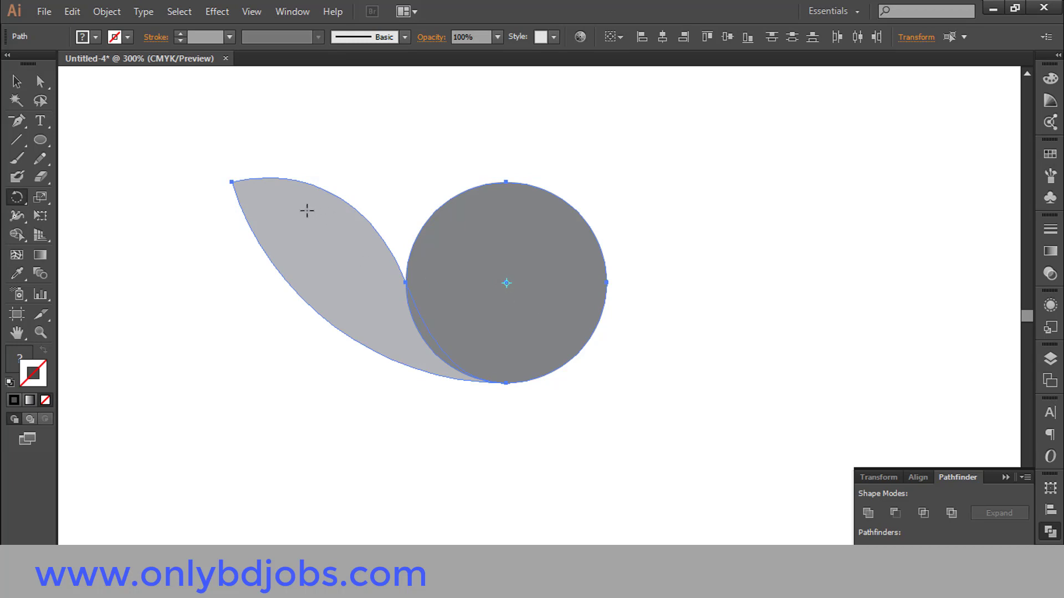
key(alt)
key(alt)
drag(358, 262, 392, 220)
- Repeat the rotated copy until overlapping petals surround the whole dark circle
key(ctrl+d)
key(ctrl+d)
key(ctrl+d)
key(ctrl+d)
key(ctrl+d)
key(ctrl+d)
key(ctrl+d)
key(ctrl+d)
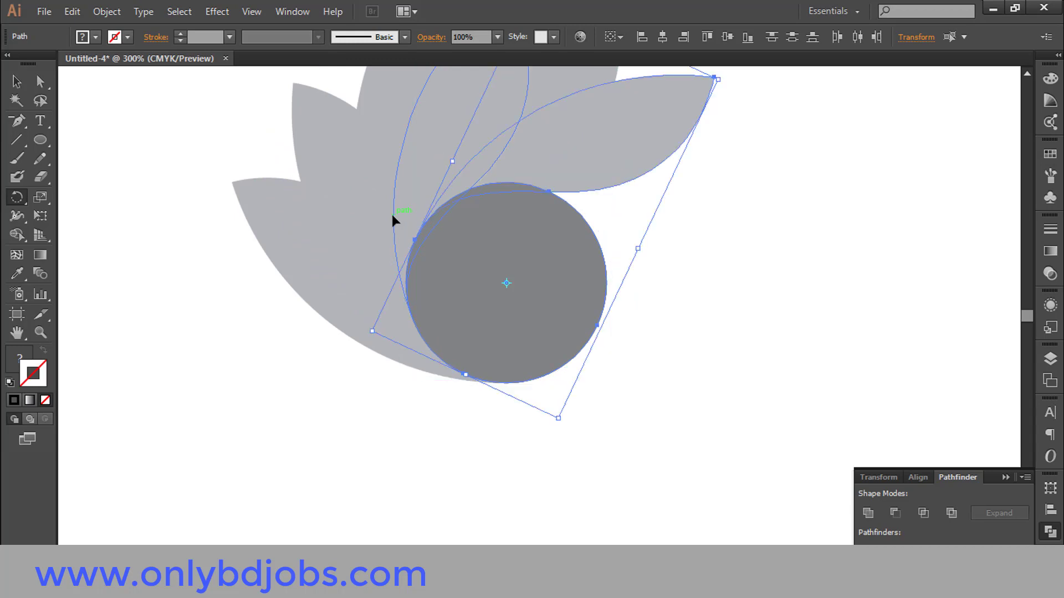
key(ctrl+d)
key(ctrl+d)
key(ctrl+d)
key(ctrl+d)
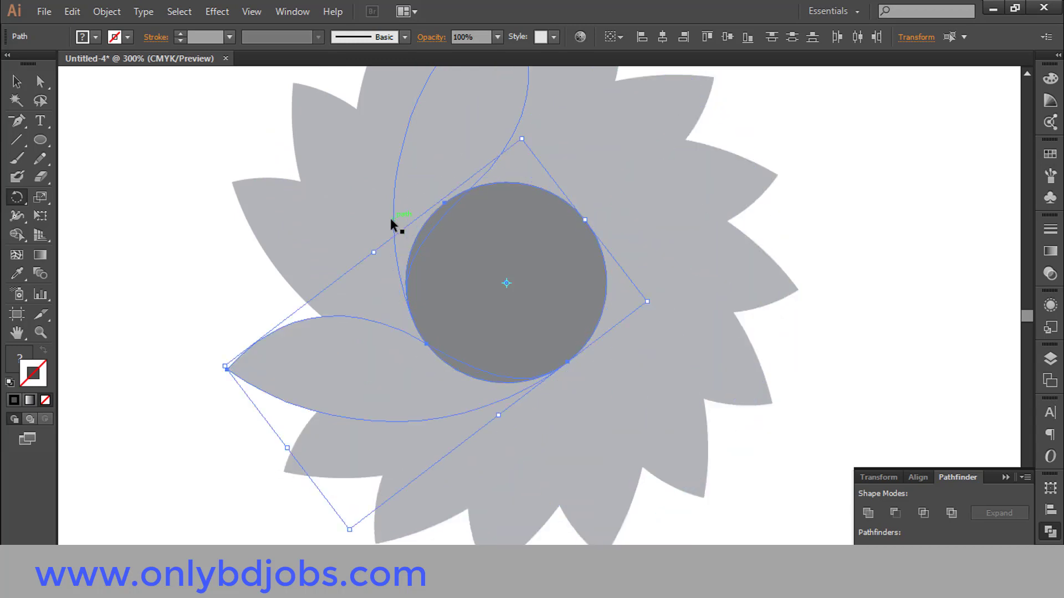
- Select the entire flower and split its overlapping shapes with Pathfinder Divide
drag(431, 268, 383, 280)
key(ctrl+minus)
click(17, 82)
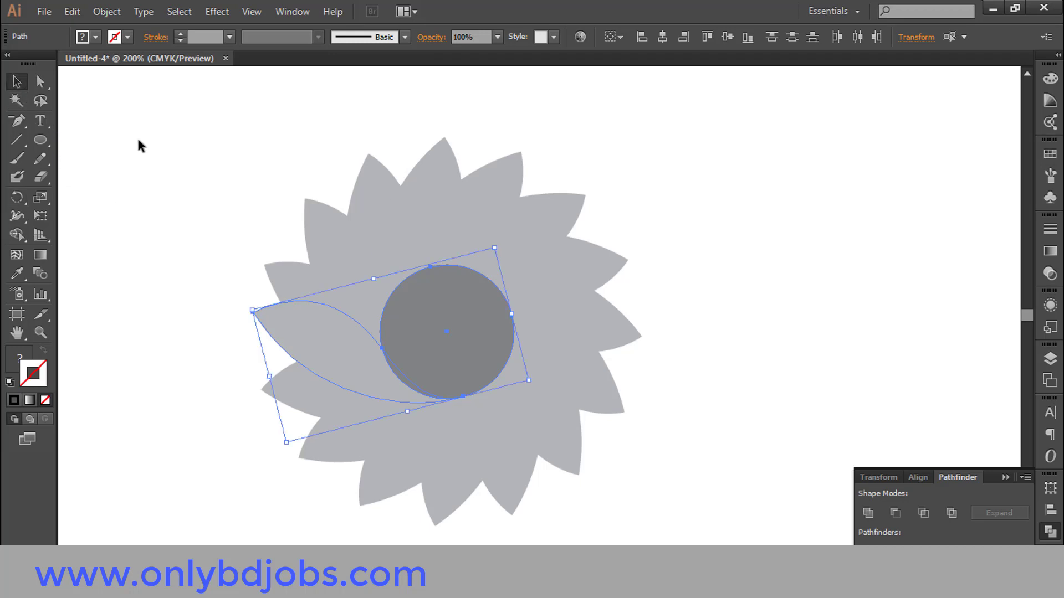
drag(170, 132, 714, 518)
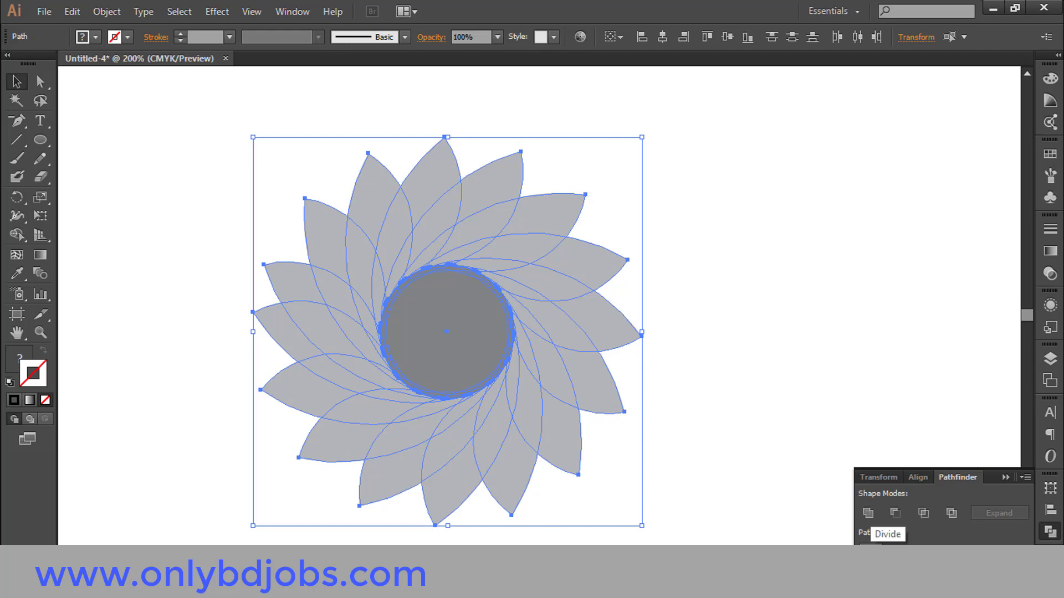
click(870, 538)
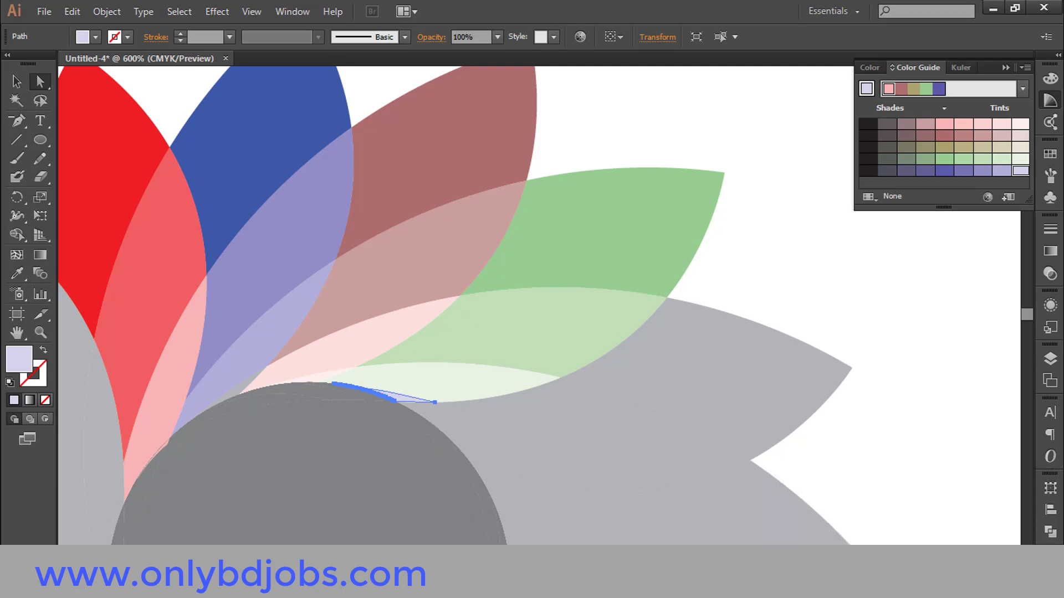
- Apply the High Contrast 2 colour harmony and fill the outer section of the grey petal beside the green one with yellow
click(732, 271)
key(ctrl+minus)
drag(668, 366, 620, 336)
click(609, 324)
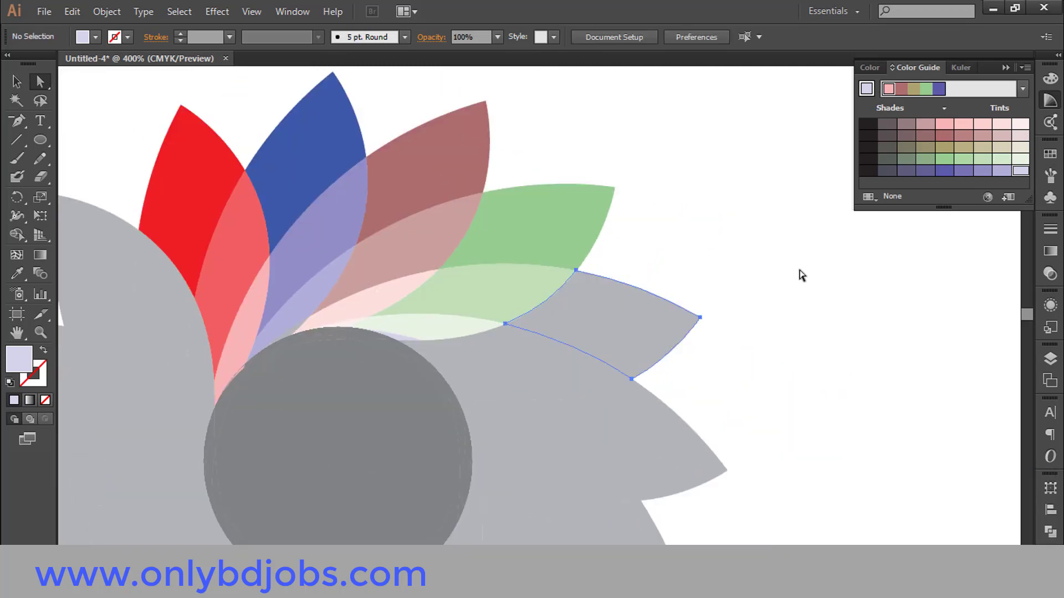
click(1013, 88)
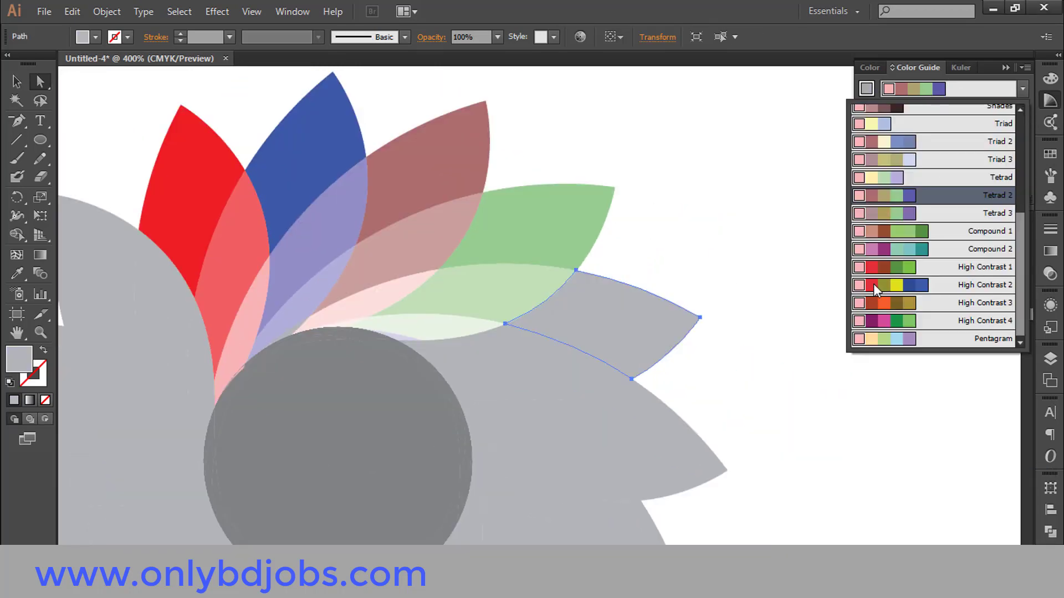
click(874, 284)
click(939, 164)
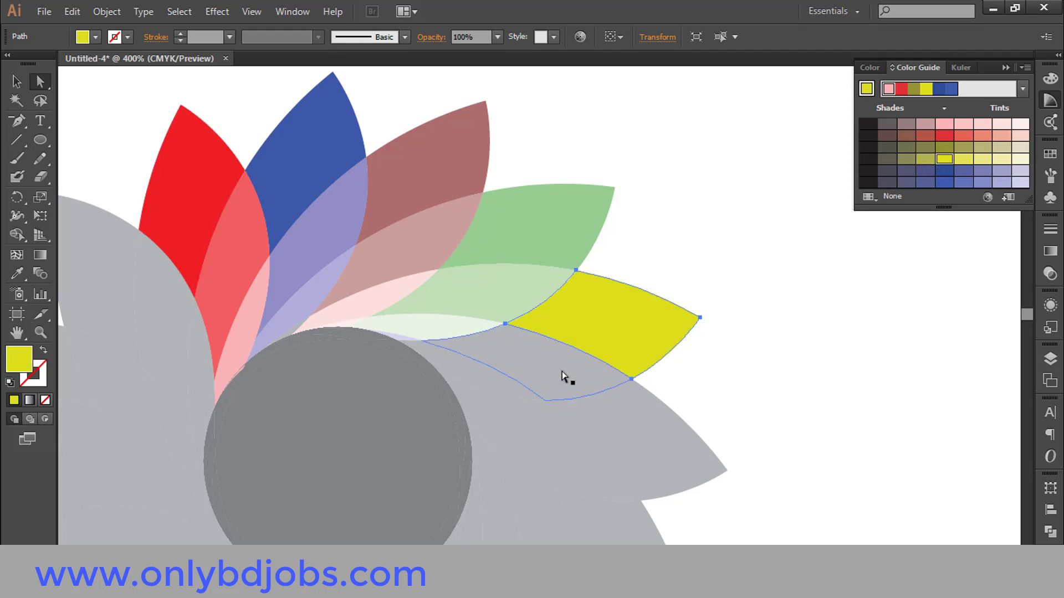
- Fill the yellow petal's middle section with light yellow and its innermost sections with the palest yellow tint
click(563, 375)
click(992, 162)
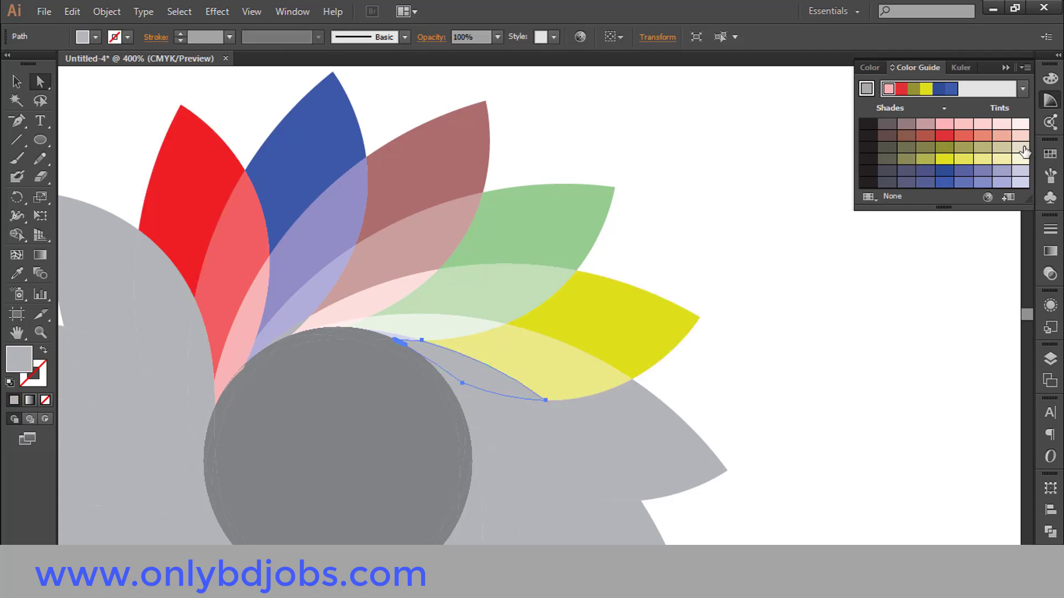
click(1024, 150)
click(442, 378)
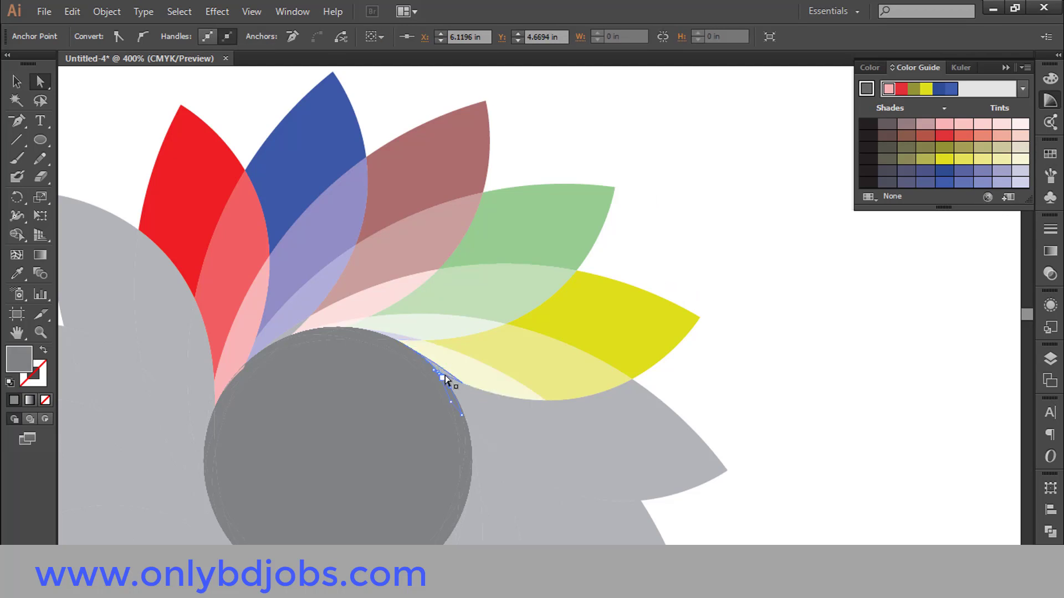
drag(404, 344, 473, 378)
click(475, 380)
click(1019, 159)
key(ctrl+0)
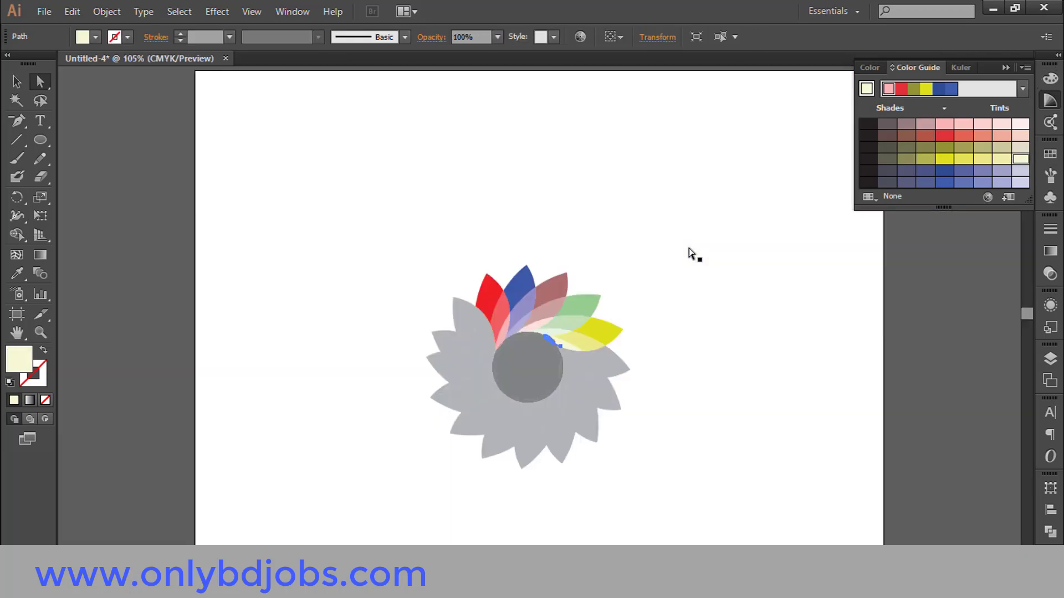
- Apply the Compound 2 colour harmony and fill the outer section of the grey petal beside the yellow one with teal
drag(650, 279, 590, 221)
click(587, 268)
drag(474, 240, 626, 402)
drag(641, 358, 634, 393)
click(583, 314)
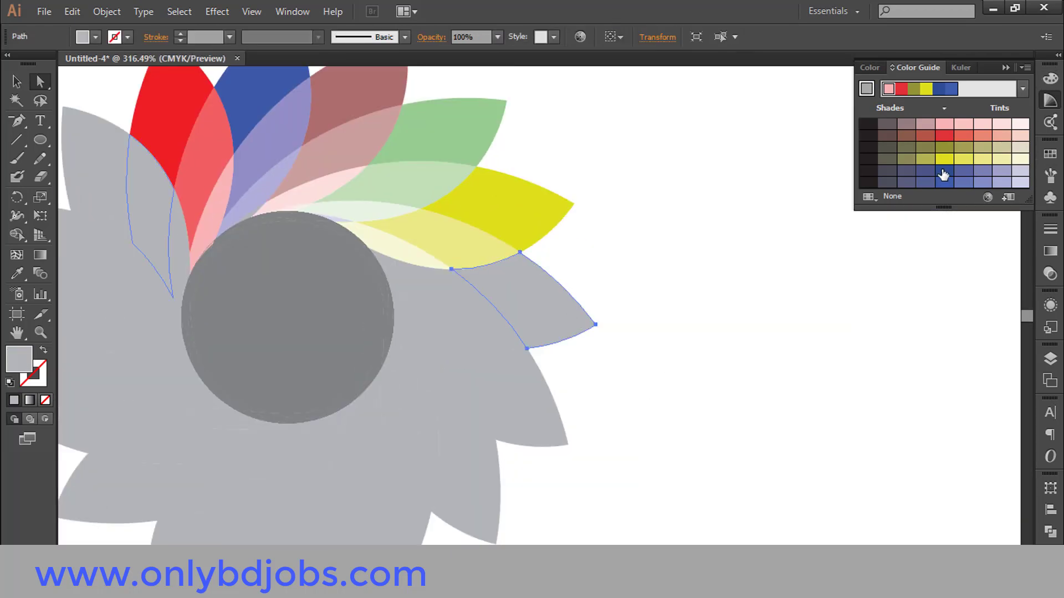
click(929, 91)
click(920, 245)
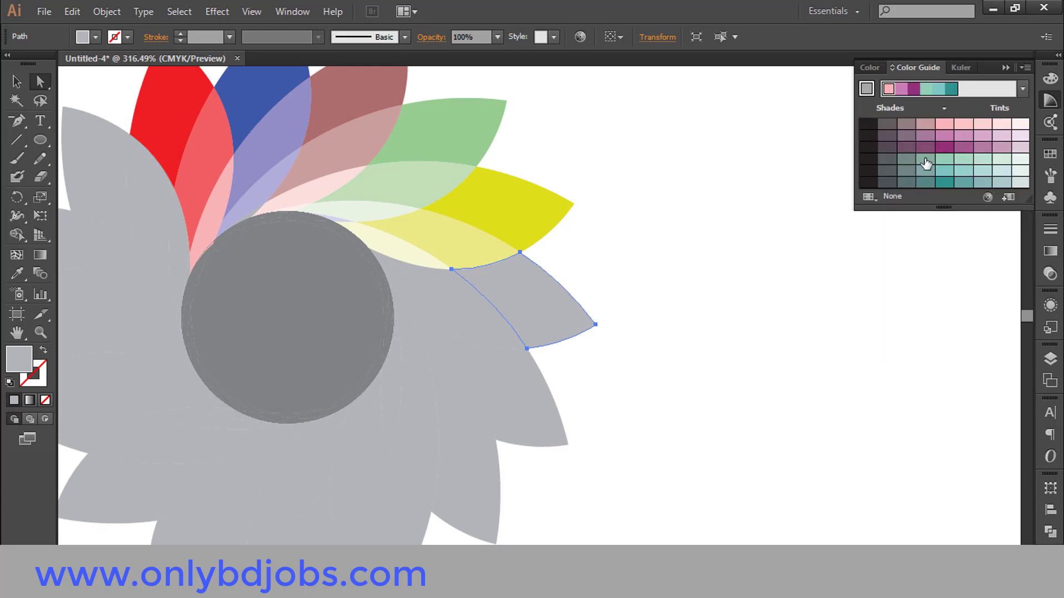
click(944, 182)
- Fill the teal petal's middle section with a lighter teal and its innermost sections with progressively paler teal tints
click(478, 316)
click(983, 183)
click(434, 318)
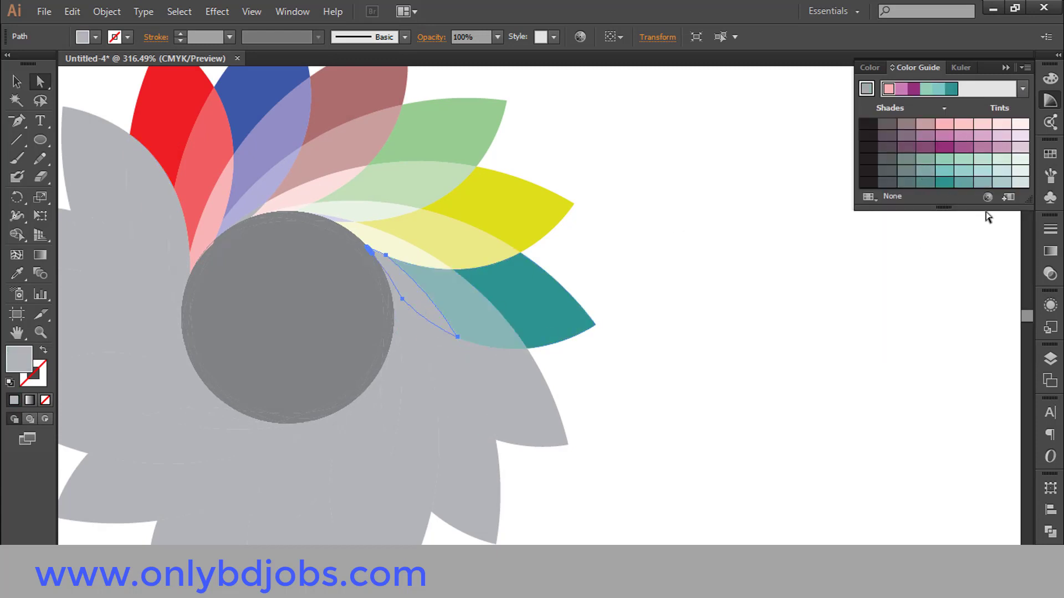
click(1002, 182)
drag(444, 311, 445, 311)
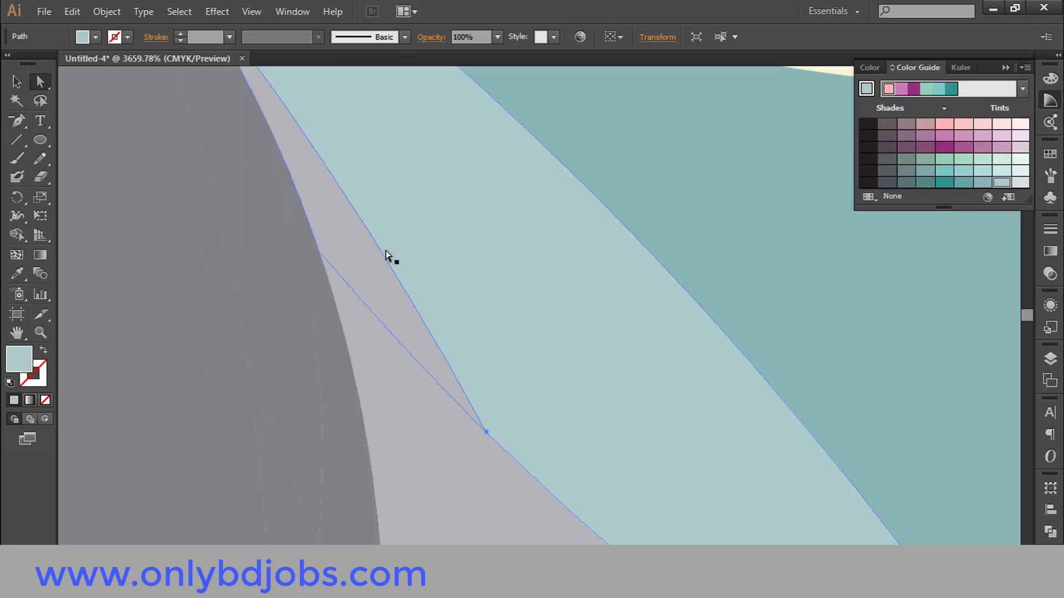
key(ctrl+z)
click(1002, 182)
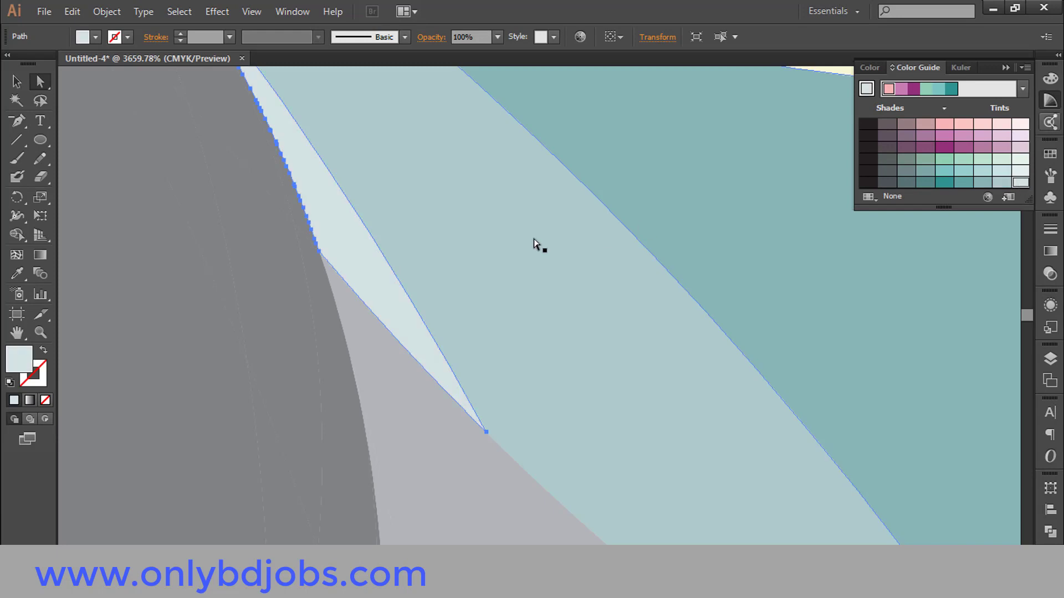
key(ctrl+0)
- Apply the High Contrast 2 colour harmony and fill the outer section of the grey petal beside the red one with dark blue
click(459, 235)
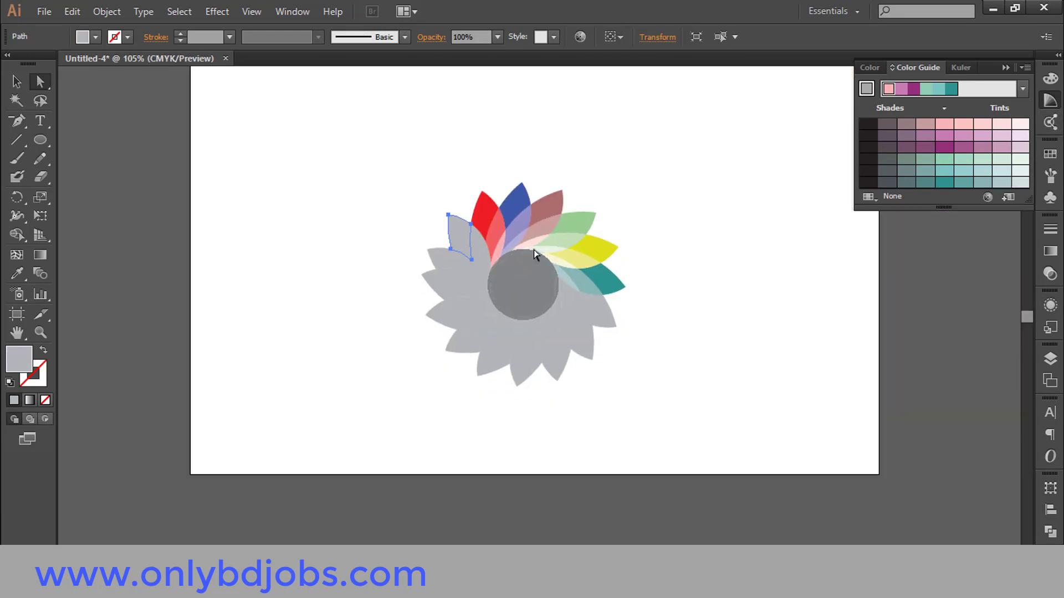
click(931, 145)
click(1023, 88)
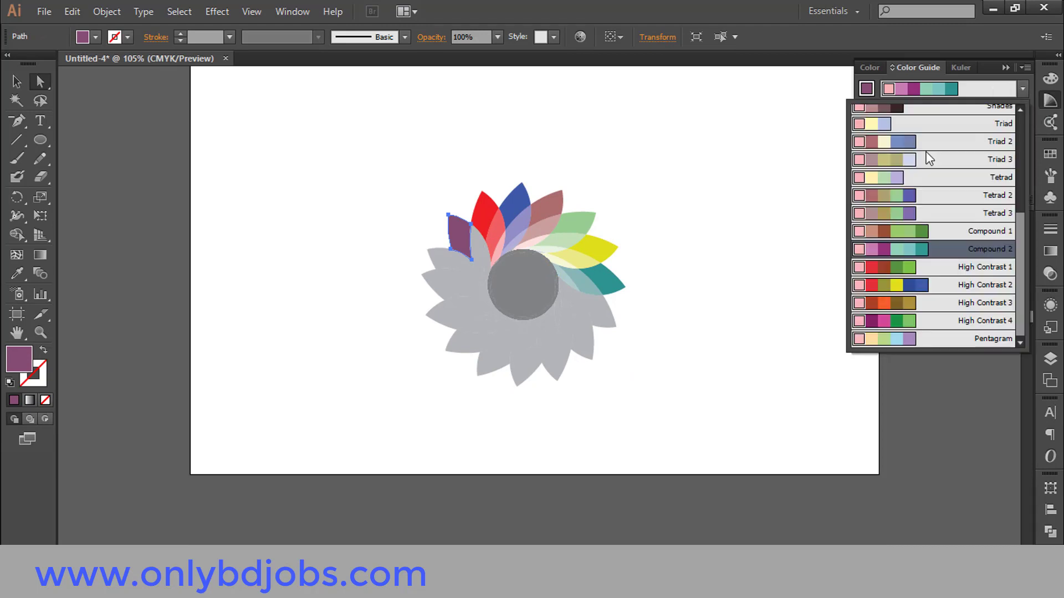
click(908, 289)
click(946, 171)
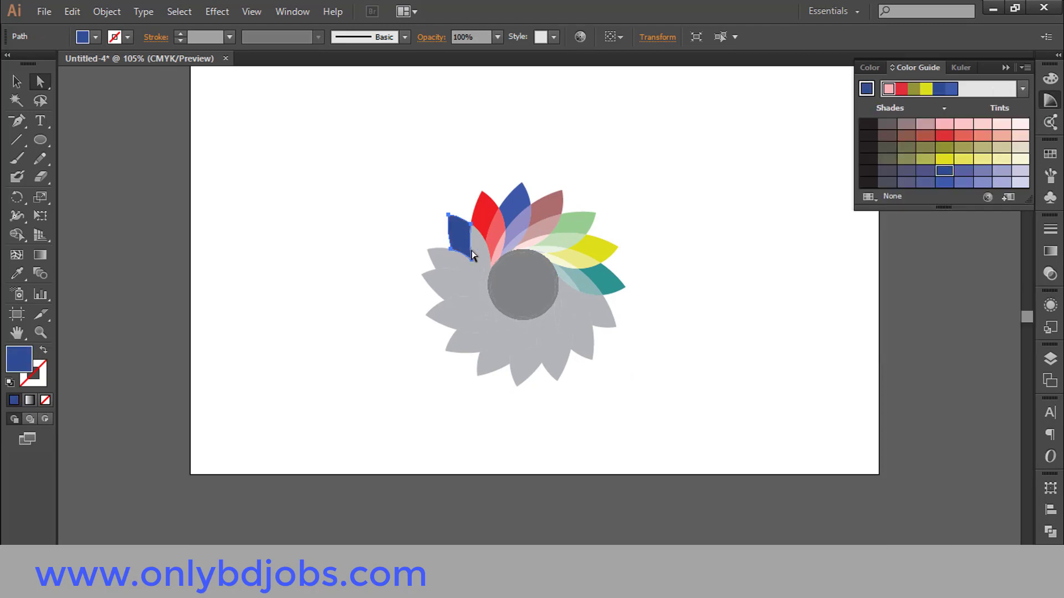
- Fill the dark blue petal's middle section with a lighter blue tint and its inner section with a paler one
click(982, 171)
key(ctrl+z)
click(477, 250)
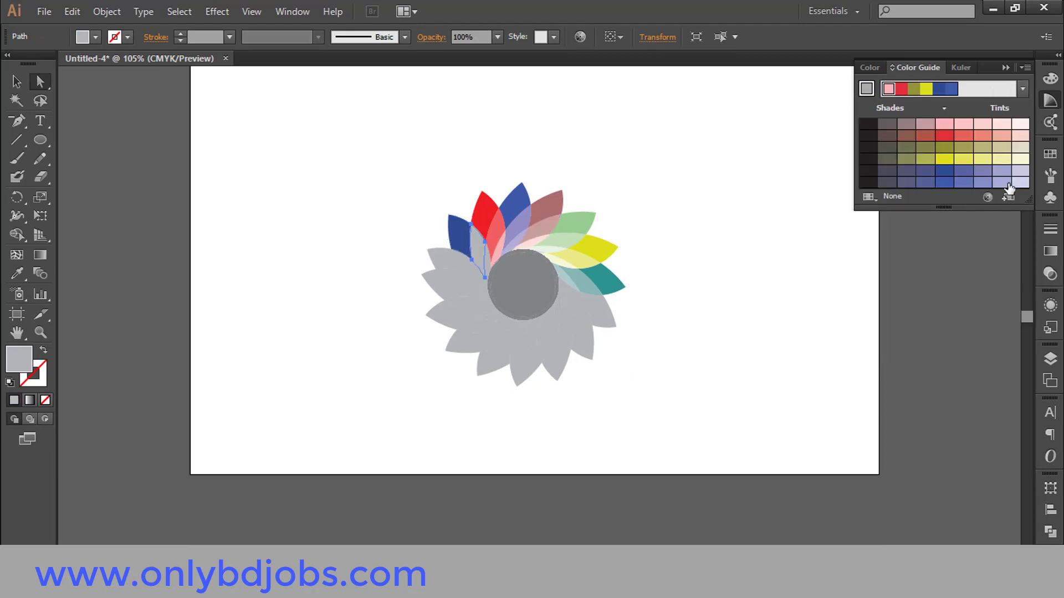
click(983, 172)
click(488, 264)
click(692, 233)
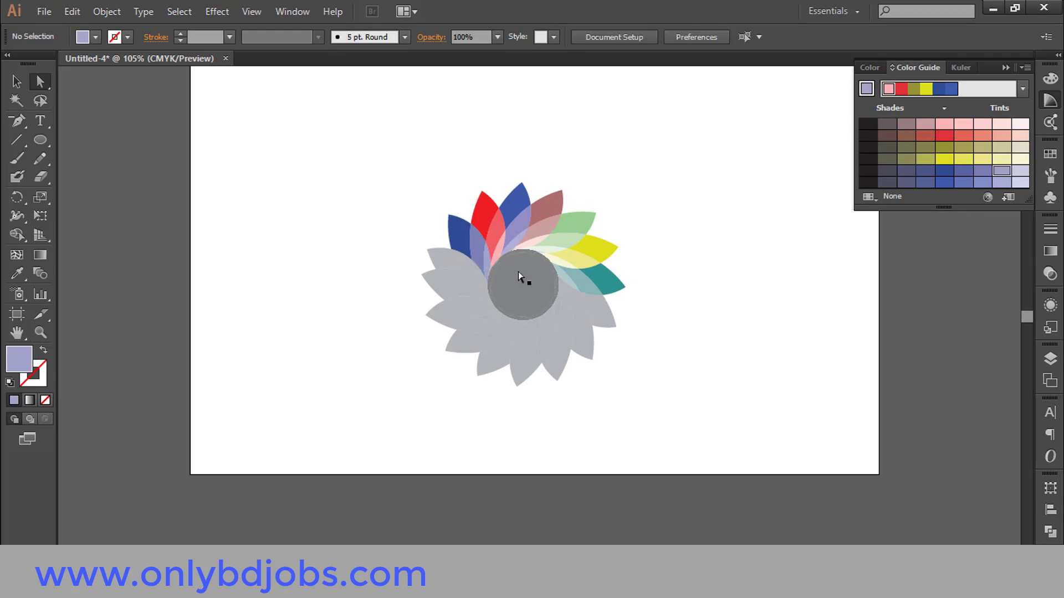
- Apply the Compound 1 colour harmony and fill the outer section of the grey petal beside the dark blue one with dark green
scroll(521, 288, up, 3)
click(402, 251)
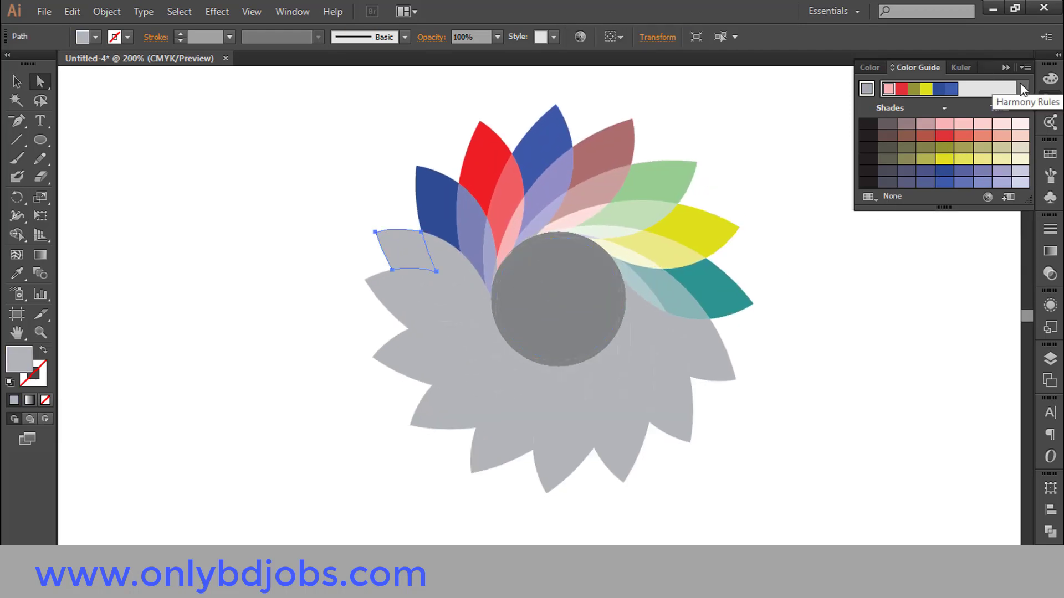
click(1022, 89)
click(909, 233)
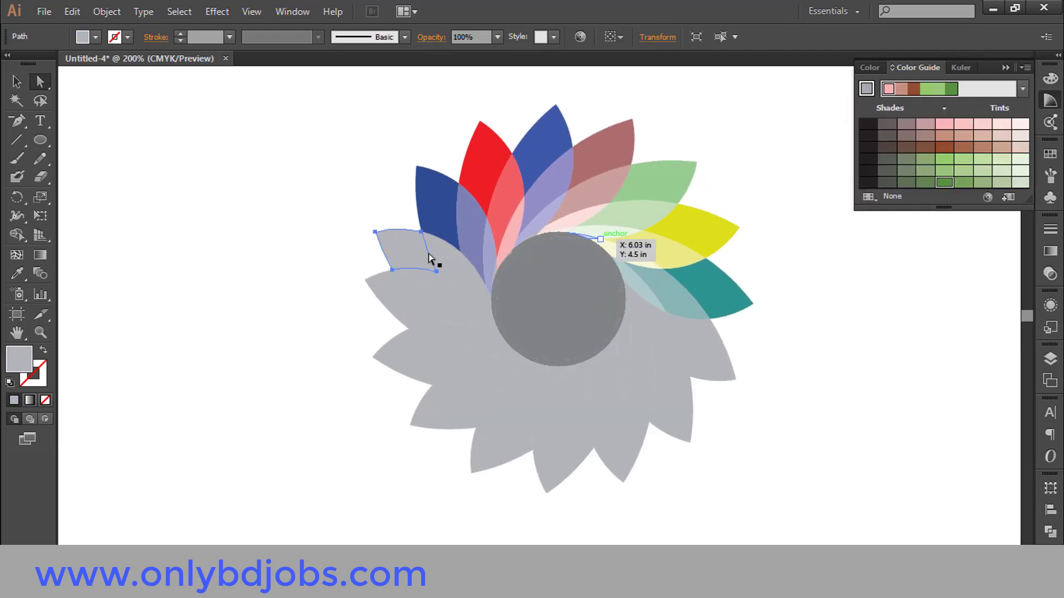
click(947, 182)
- Fill the dark green petal's middle section with a lighter green and its inner section with the palest green tint
click(458, 264)
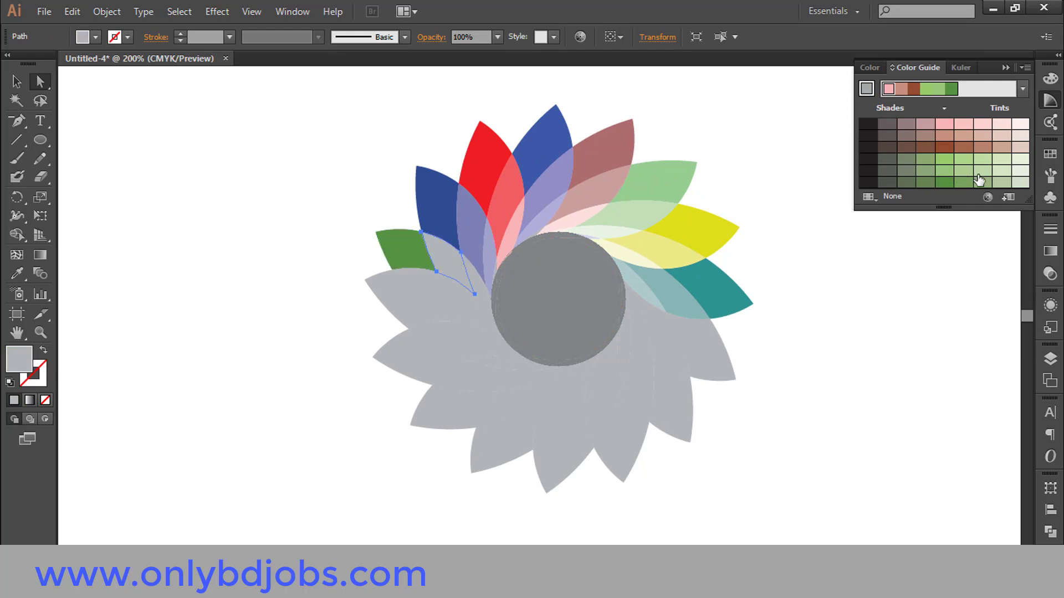
click(346, 215)
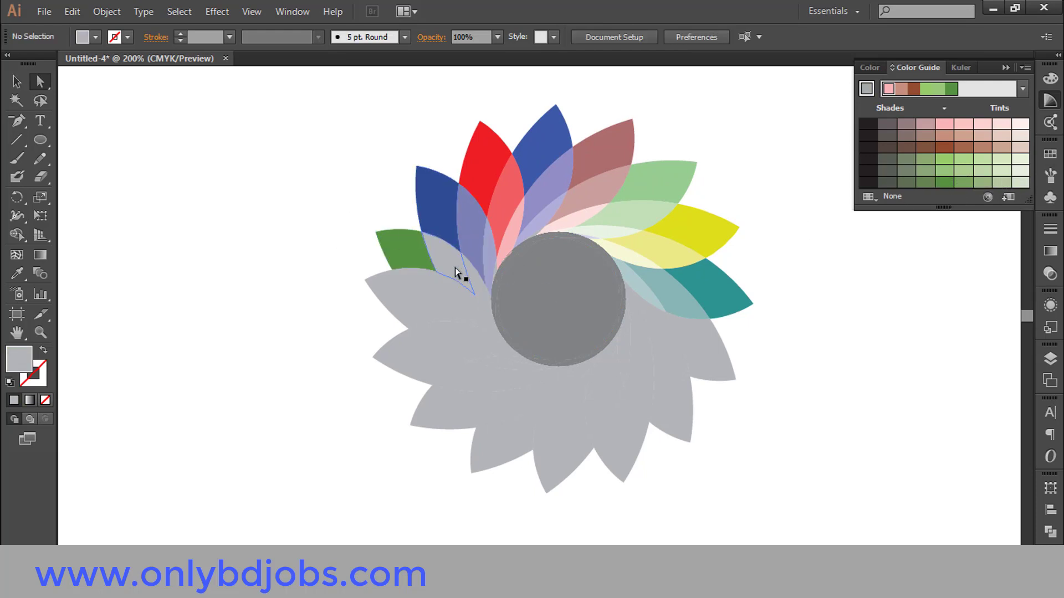
click(456, 266)
click(983, 185)
click(1019, 183)
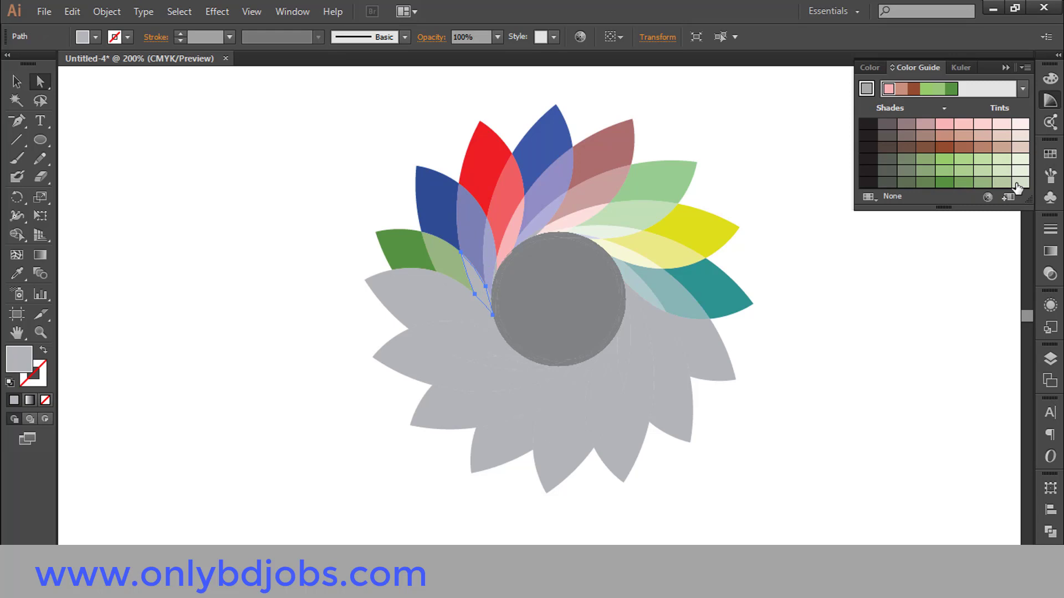
click(292, 226)
- Apply the High Contrast 4 colour harmony and fill the outer section of the grey petal beside the dark green one with pink
click(406, 285)
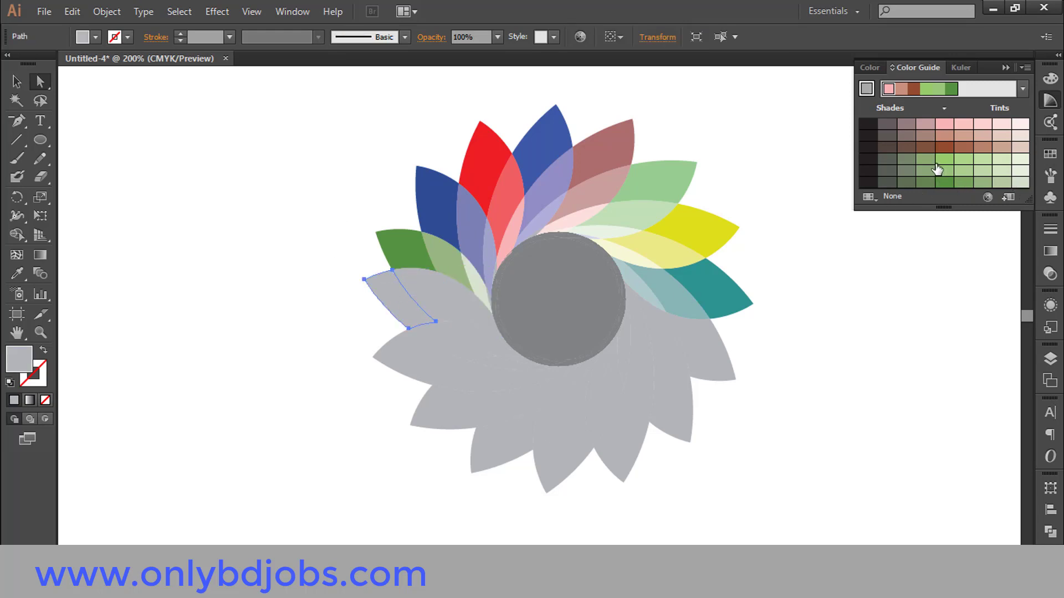
click(1021, 89)
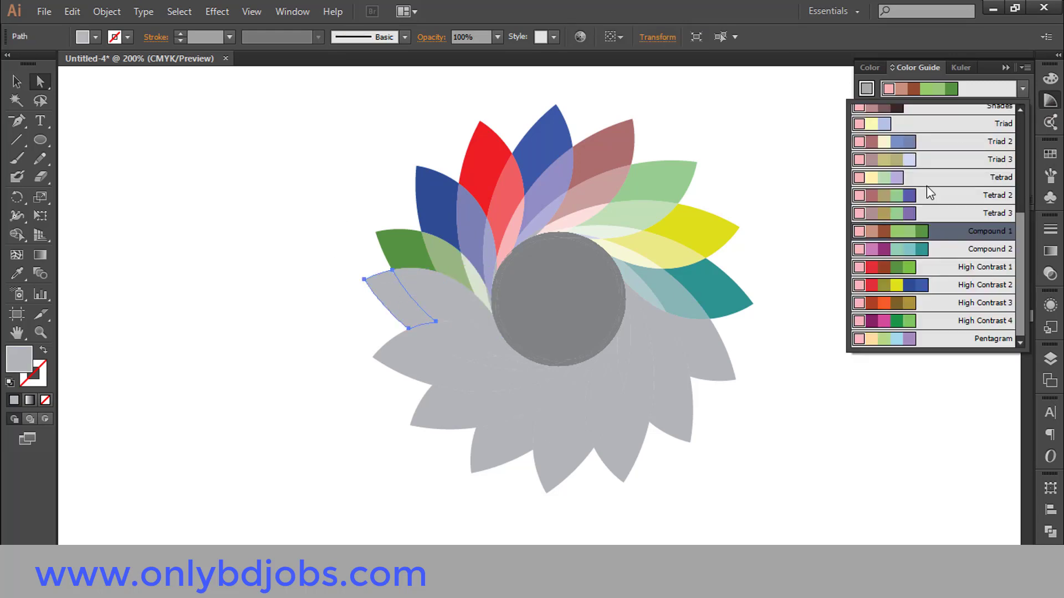
click(926, 188)
click(944, 147)
- Fill the pink petal's middle section with a lighter pink and its innermost sections with pale pink
key(ctrl+alt+bracketright)
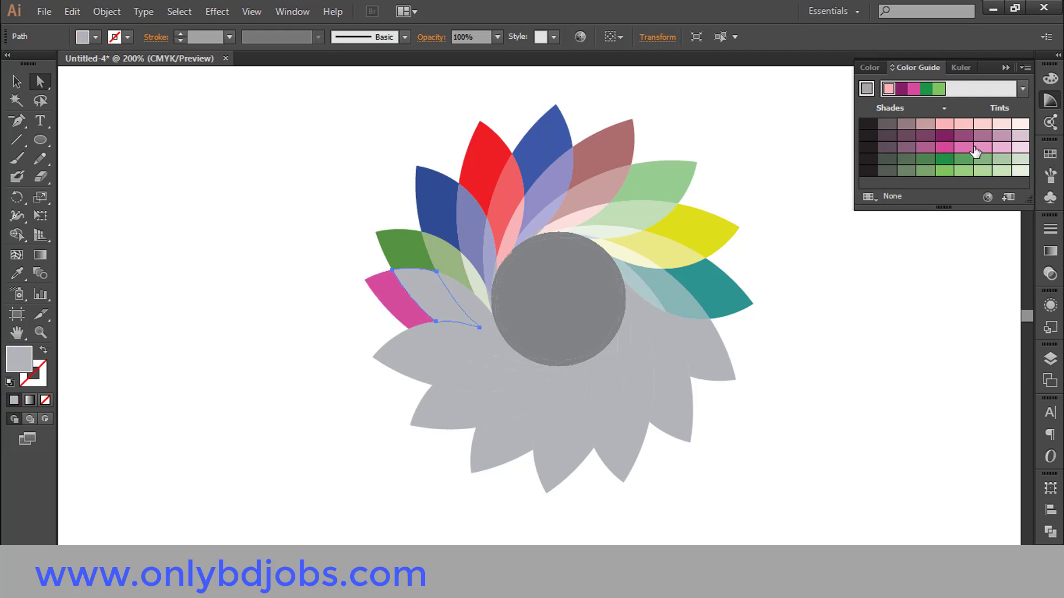
click(975, 150)
key(ctrl+alt+bracketright)
click(973, 148)
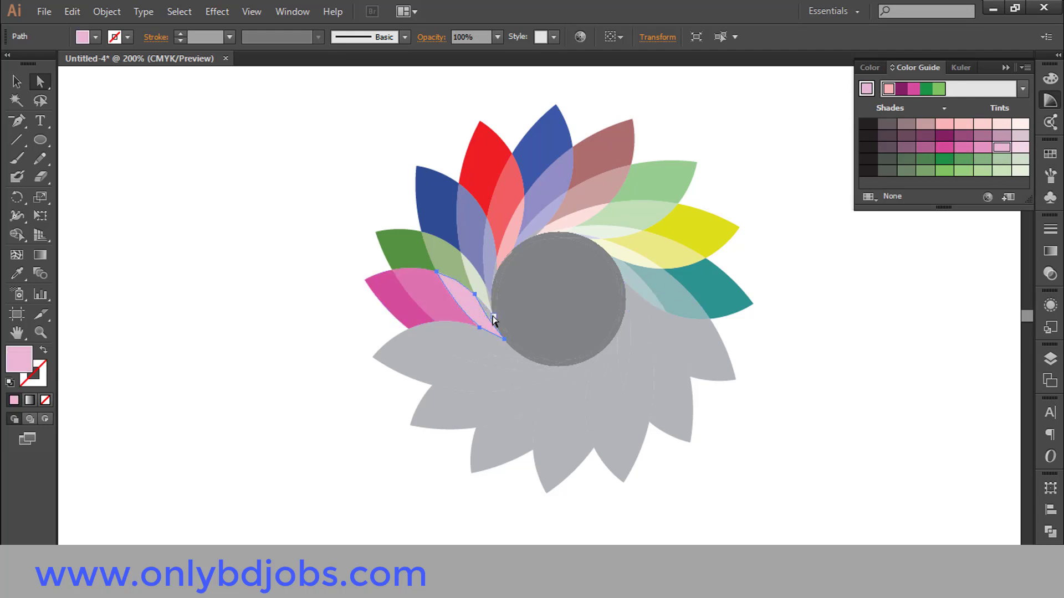
click(490, 318)
click(1001, 148)
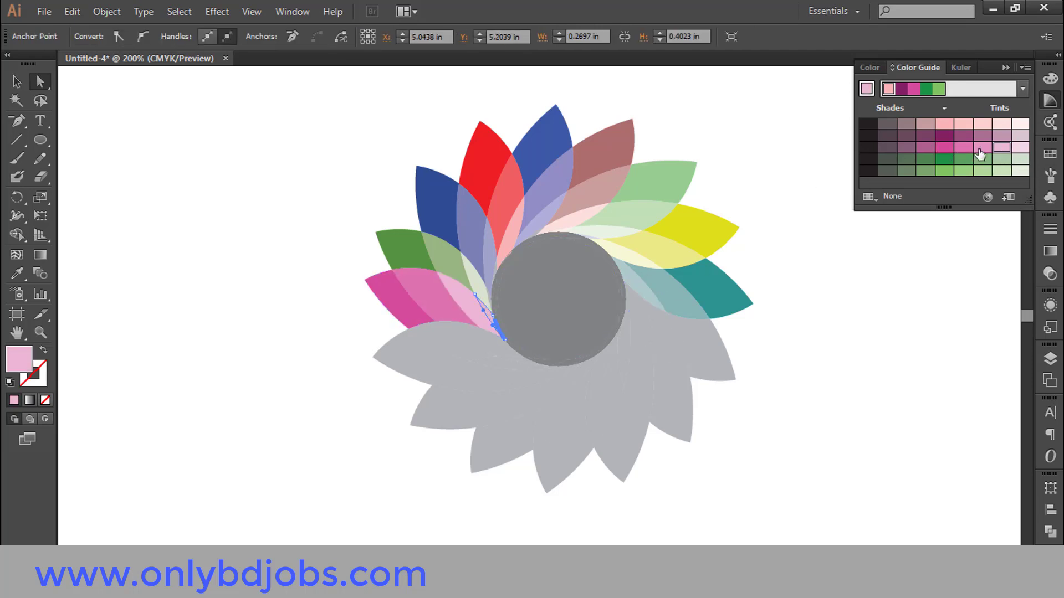
click(822, 304)
- Apply the Tetrad 2 colour harmony and fill the outer section of the grey petal below the pink one with violet-blue
drag(615, 368, 635, 294)
key(ctrl+alt+bracketright)
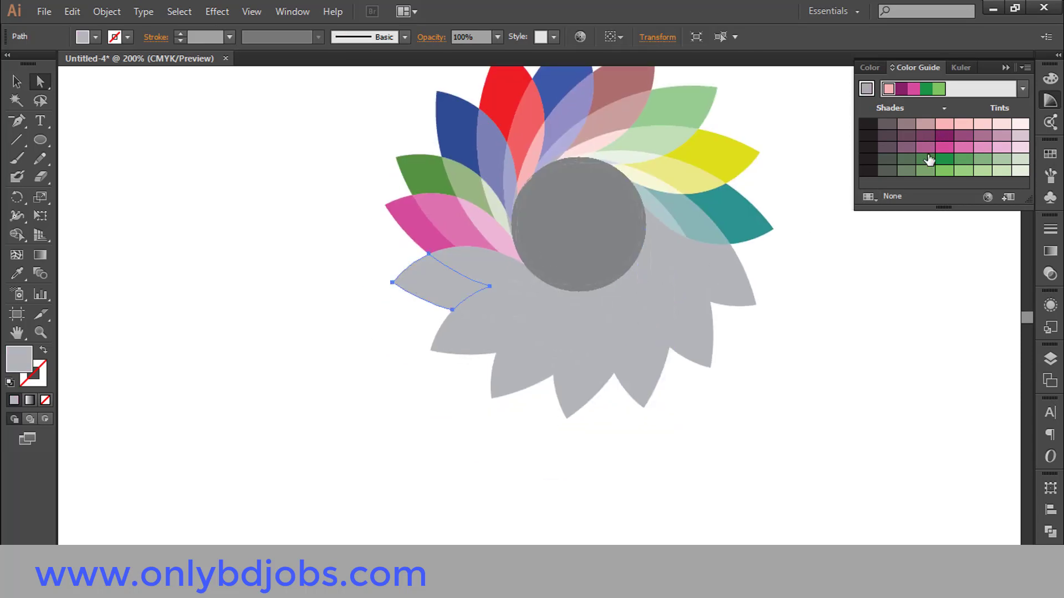
click(1023, 89)
click(896, 201)
click(942, 180)
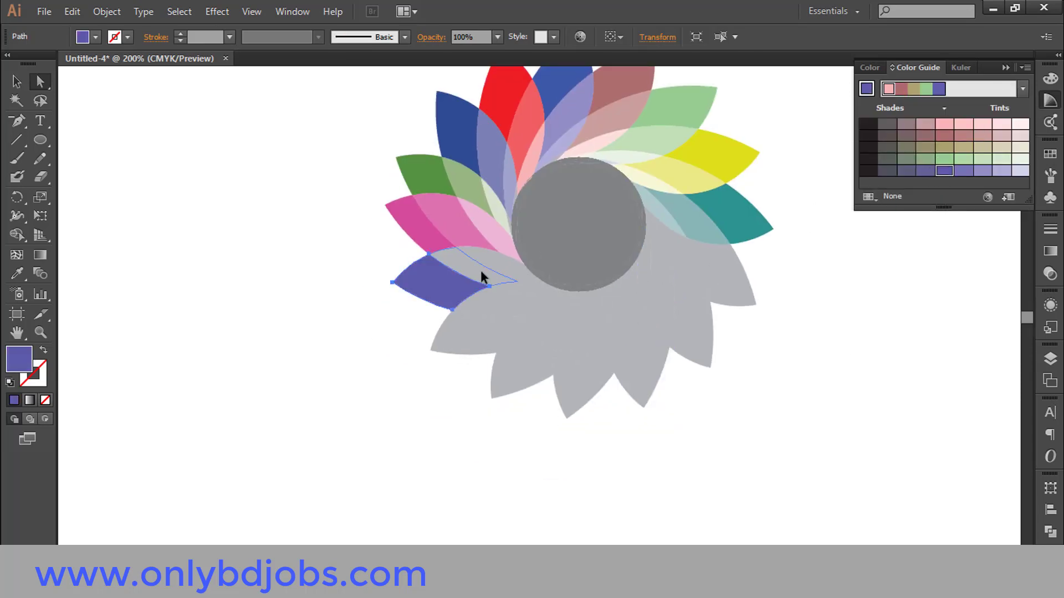
- Fill the violet-blue petal's middle section with a lighter violet and its innermost sections with pale lavender
click(485, 274)
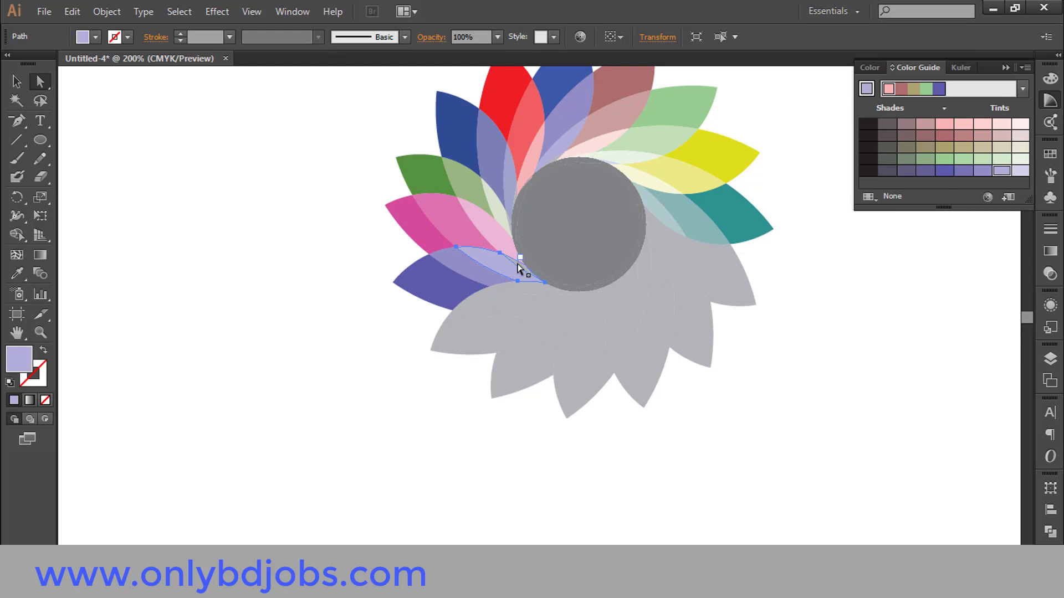
click(537, 277)
ctrl+click(561, 297)
click(493, 277)
click(999, 172)
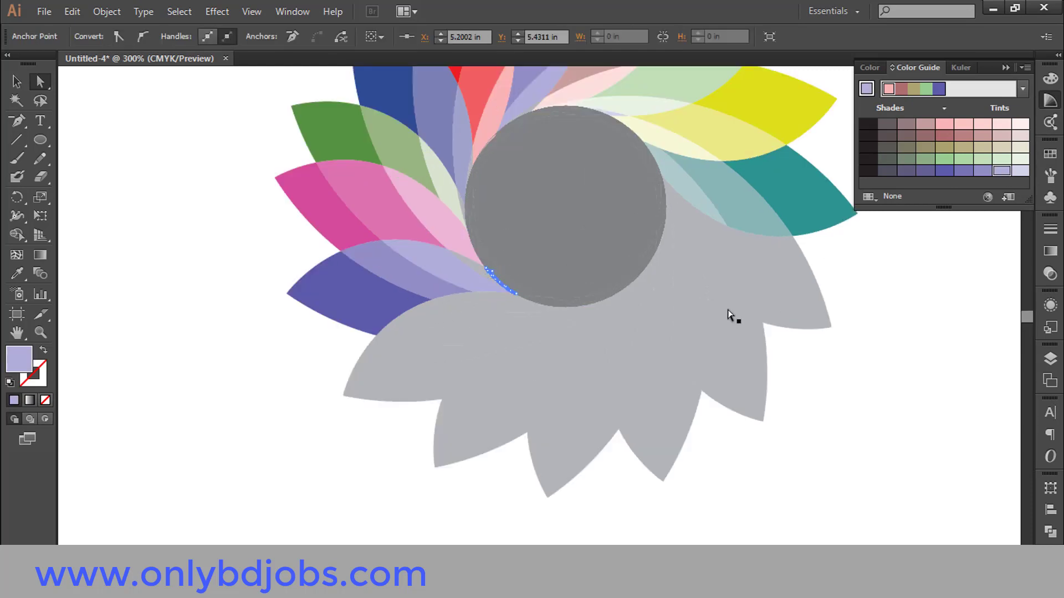
click(475, 273)
key(ctrl+shift+a)
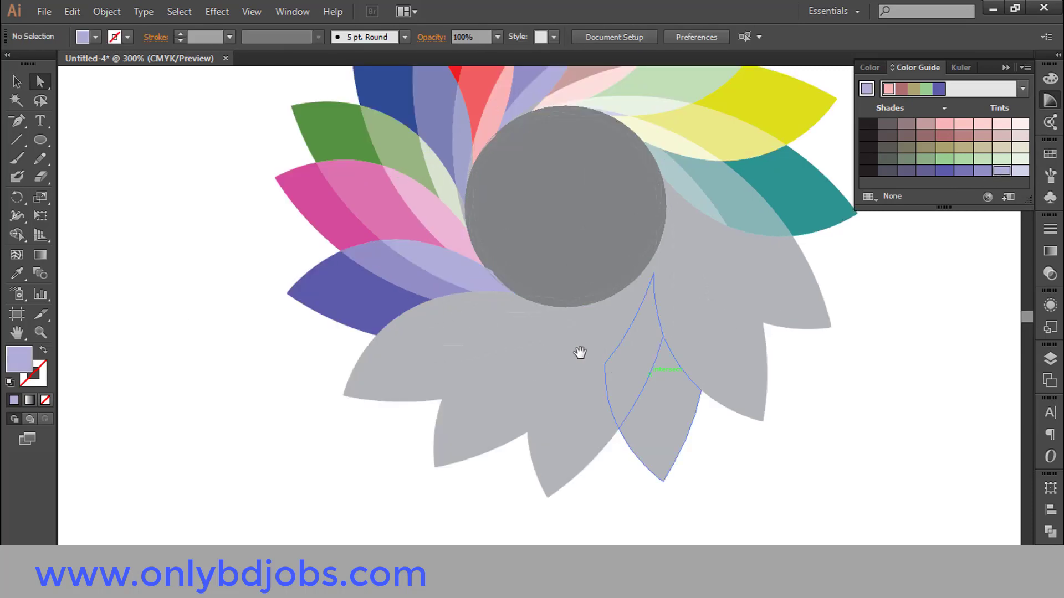
- Fill the outer section of the grey petal below the violet-blue one with the harmony's full green
scroll(361, 339, down, 2)
click(359, 337)
click(964, 161)
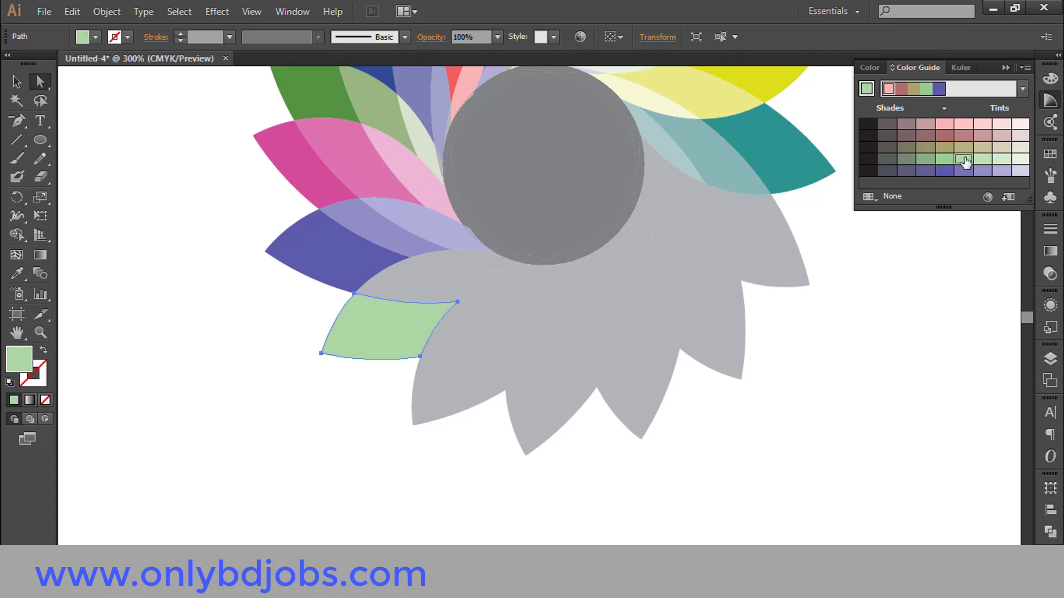
click(944, 160)
- Fill the lower green petal's middle section with a lighter green tint and its inner section with a paler one
key(ctrl+alt+bracketright)
click(964, 159)
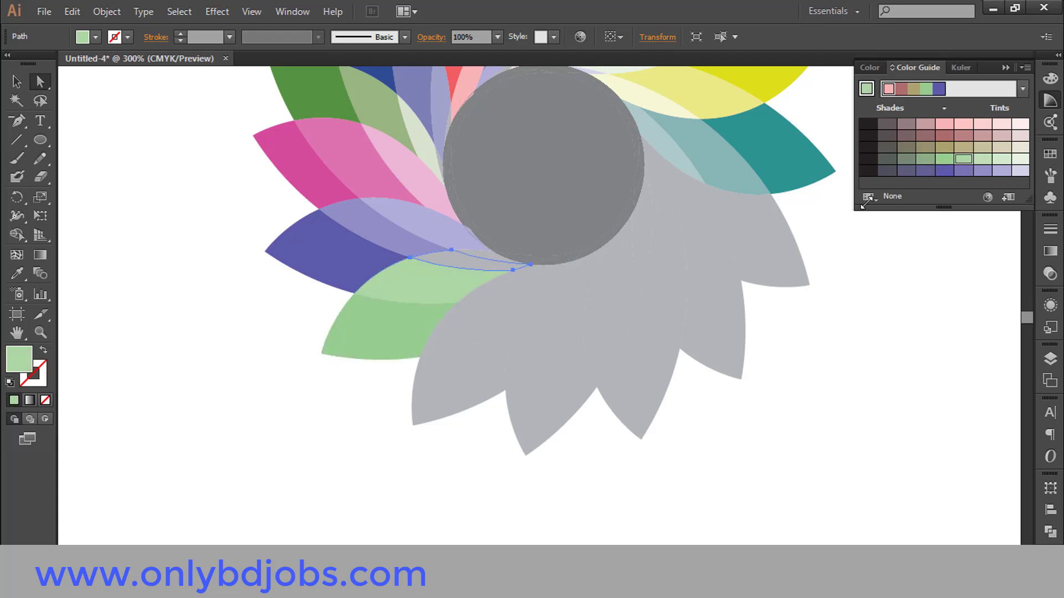
click(476, 256)
click(988, 164)
key(ctrl+shift+a)
- Apply the Monochromatic colour harmony and fill the outer section of the grey petal beside the lower green one with red
scroll(574, 356, right, 2)
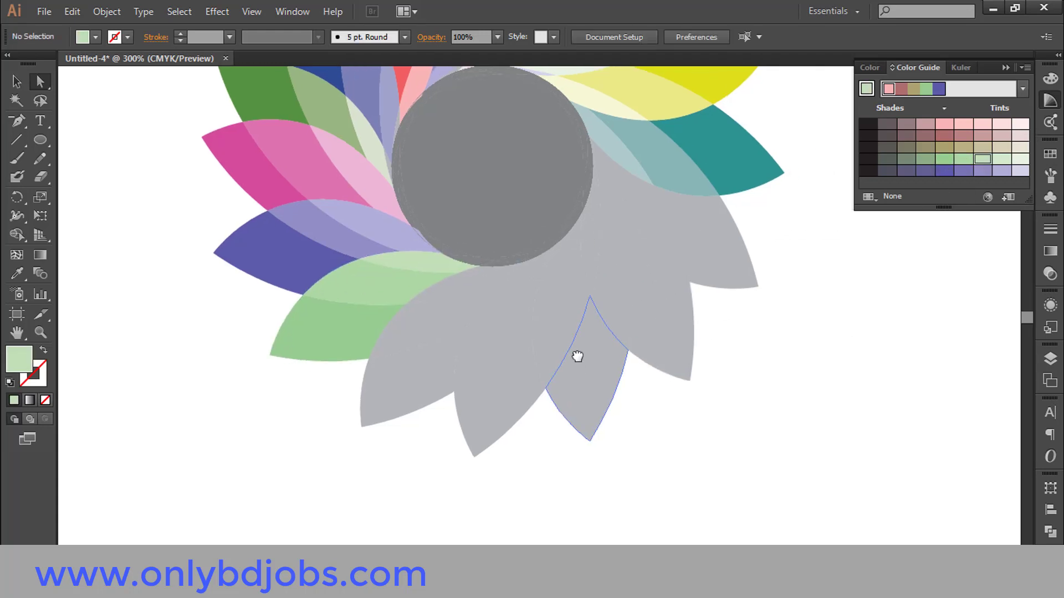
scroll(463, 437, up, 3)
click(461, 382)
click(1022, 89)
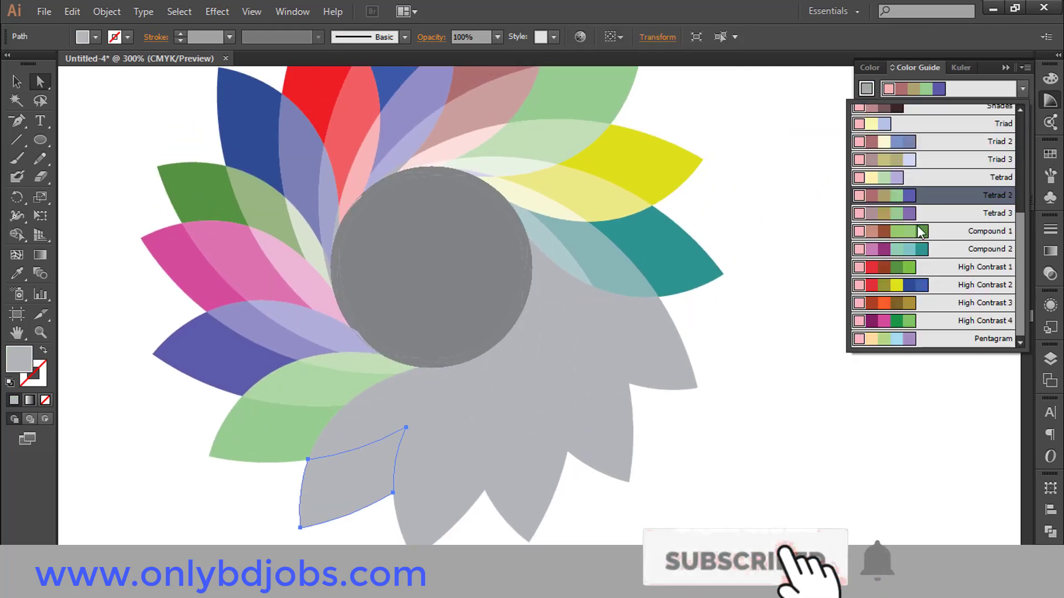
scroll(885, 319, up, 4)
click(901, 254)
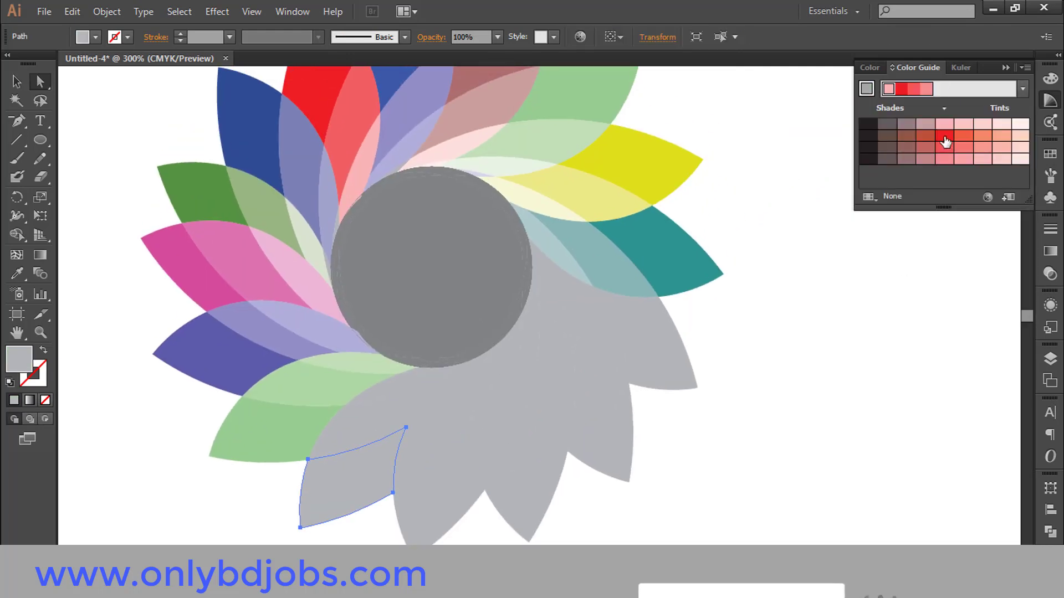
click(952, 159)
- Fill the lower red petal's middle section with orange-red and its innermost sections with light salmon
click(426, 381)
click(1001, 135)
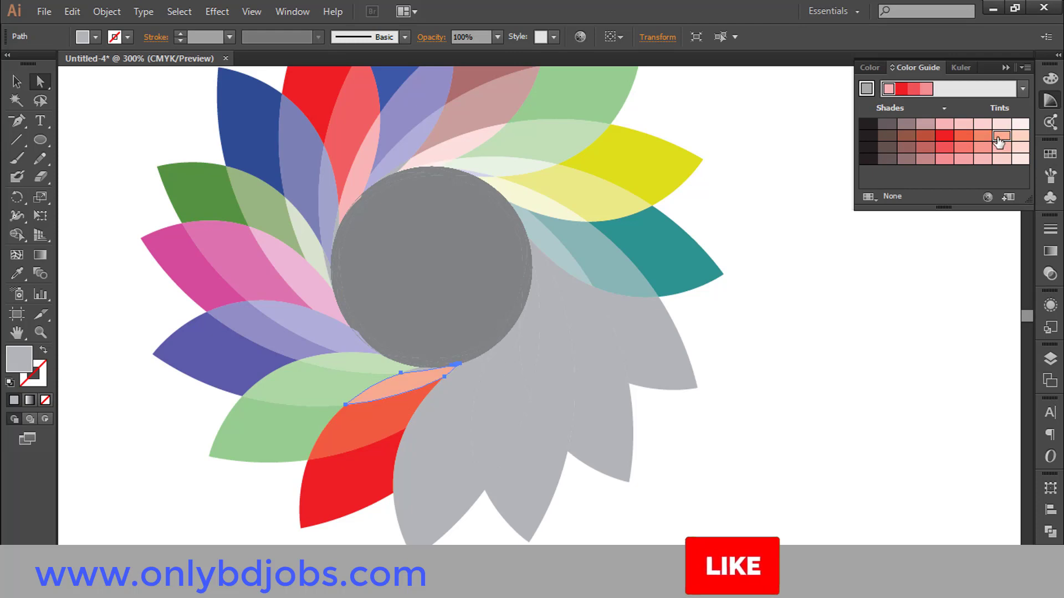
click(419, 366)
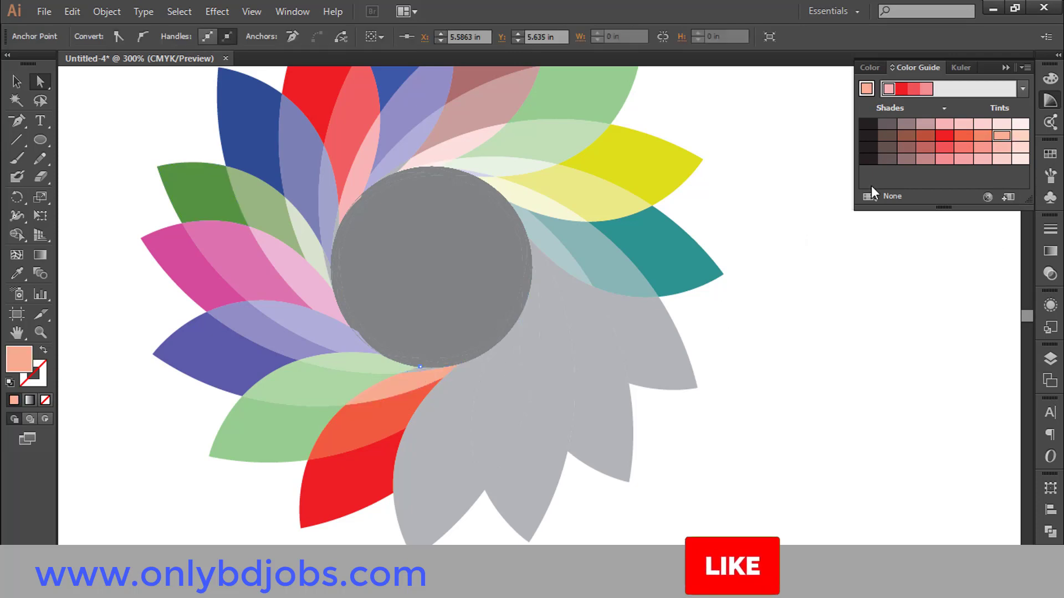
drag(370, 365, 481, 389)
click(499, 268)
click(1002, 135)
key(ctrl+0)
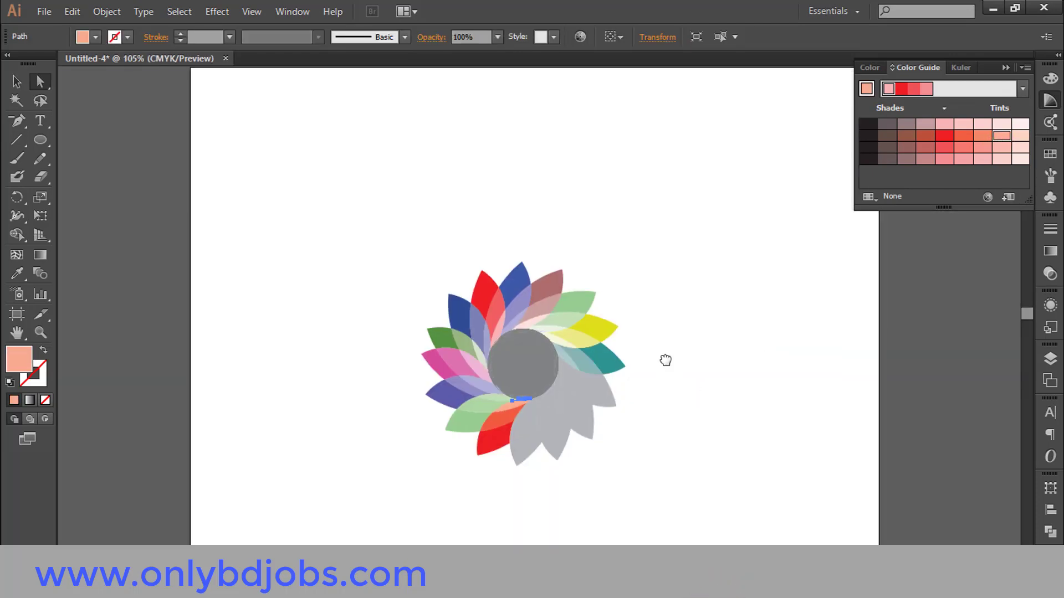
- Apply the High Contrast 2 colour harmony and fill the outer section of the grey petal beside the lower red one with olive
drag(666, 360, 617, 309)
ctrl+click(534, 391)
click(540, 387)
drag(539, 387, 512, 400)
click(433, 342)
click(1023, 89)
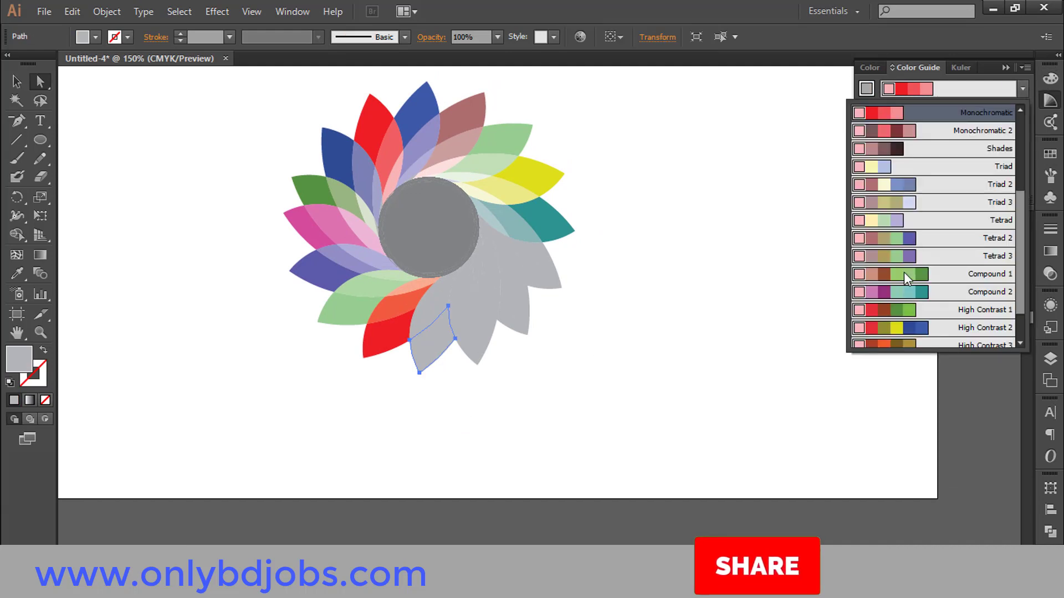
click(899, 331)
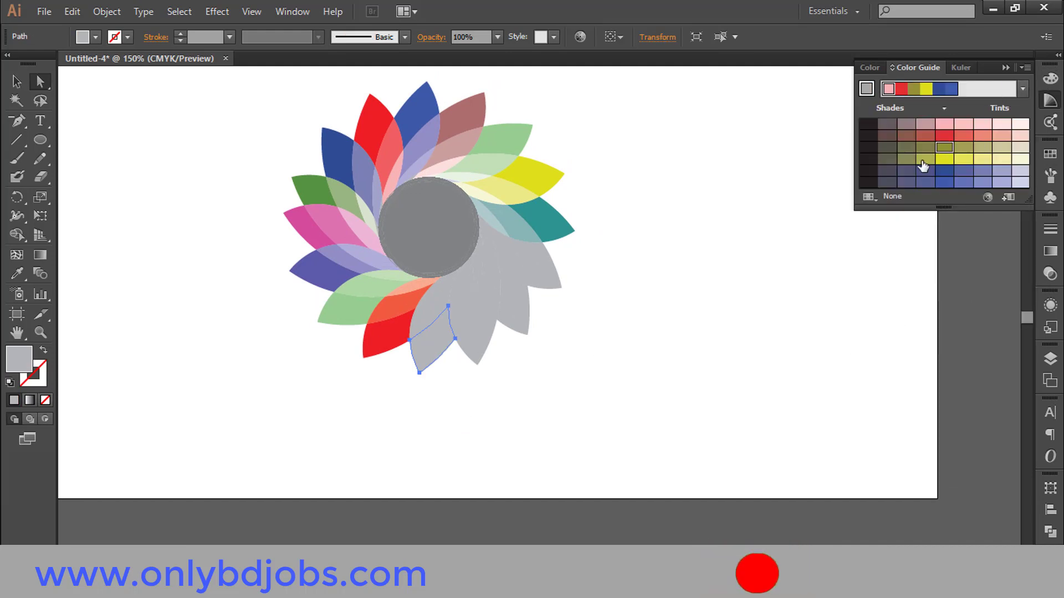
click(948, 147)
- Fill the olive petal's middle section with a lighter olive tint and its inner section with a paler one
click(435, 304)
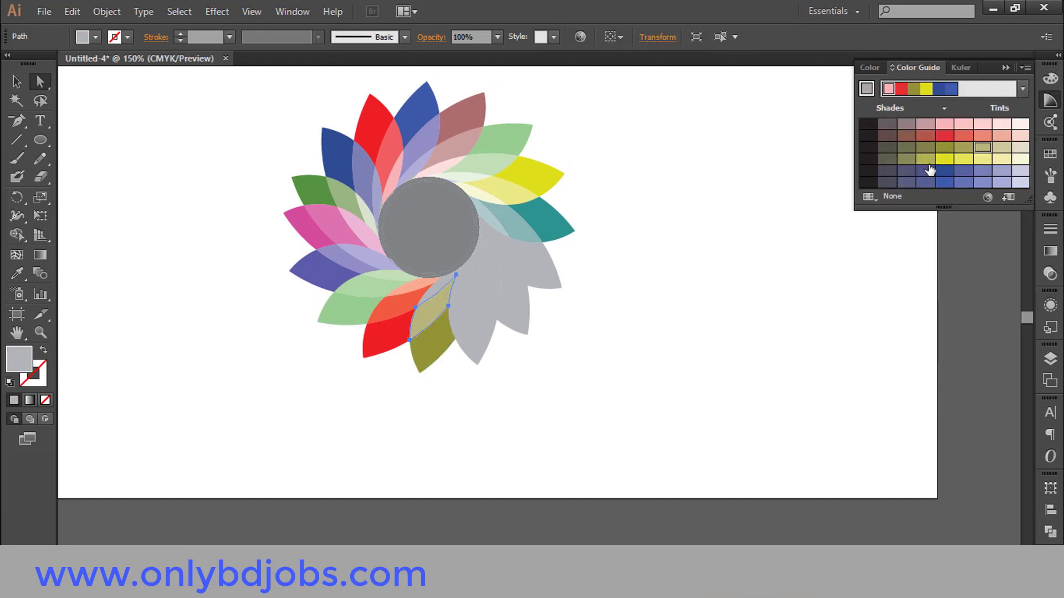
click(1021, 148)
click(601, 288)
click(437, 291)
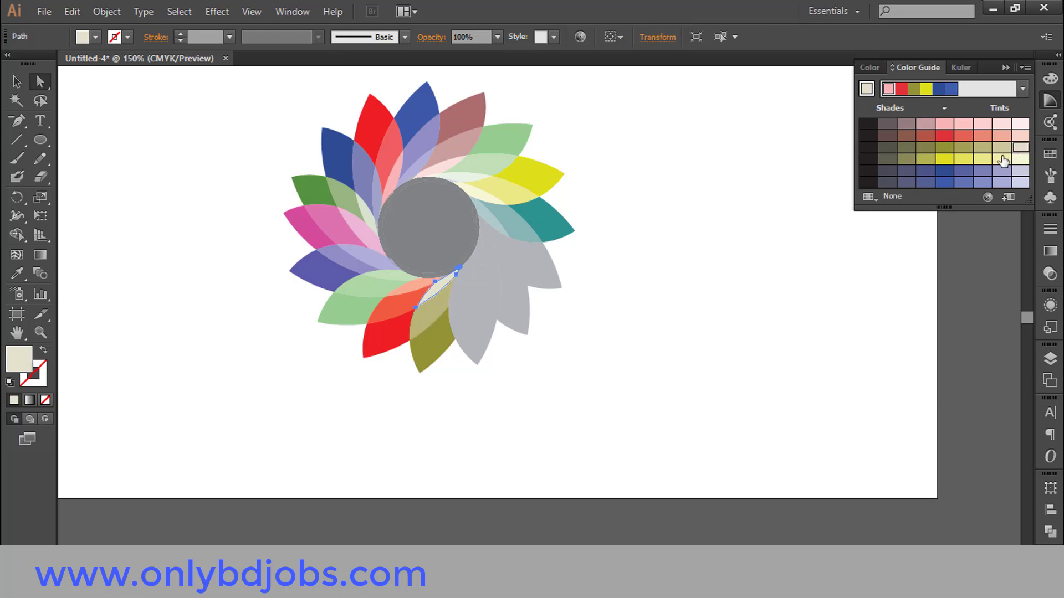
click(1002, 148)
- Apply the Complementary 2 colour harmony and fill the outer section of the grey petal beside the olive one with muted green
click(575, 308)
click(480, 361)
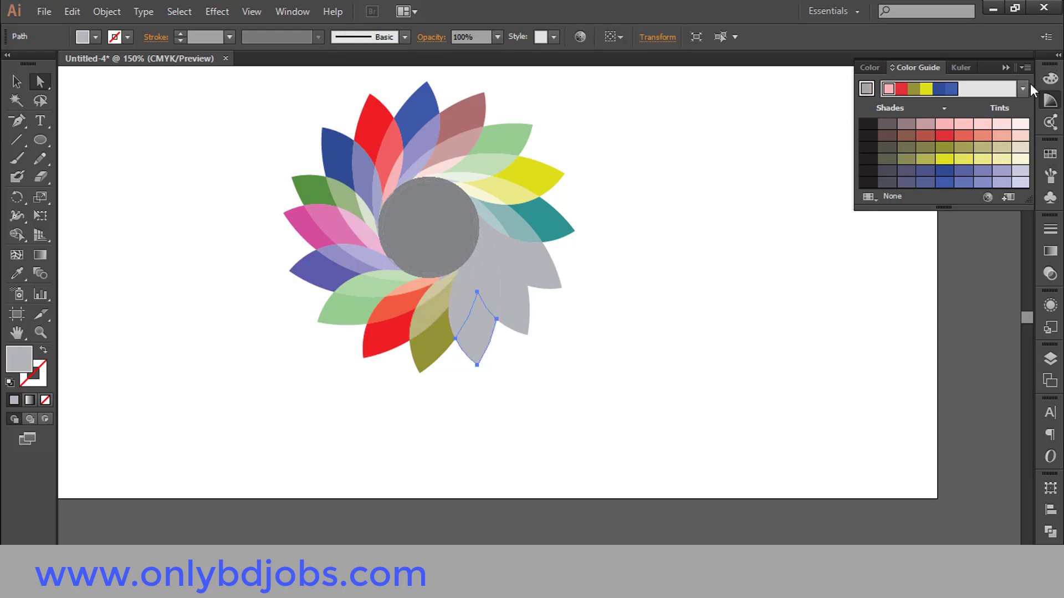
click(1025, 88)
scroll(887, 218, up, 2)
click(899, 150)
click(925, 159)
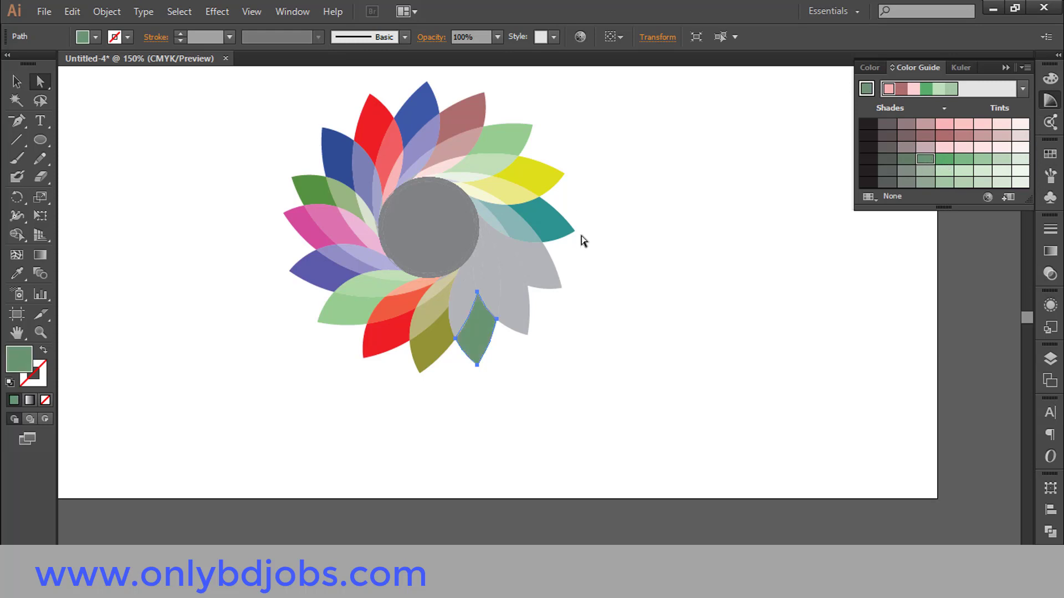
- Fill the muted green petal's middle section with a lighter green and its inner section with a pale green tint
click(584, 239)
click(466, 283)
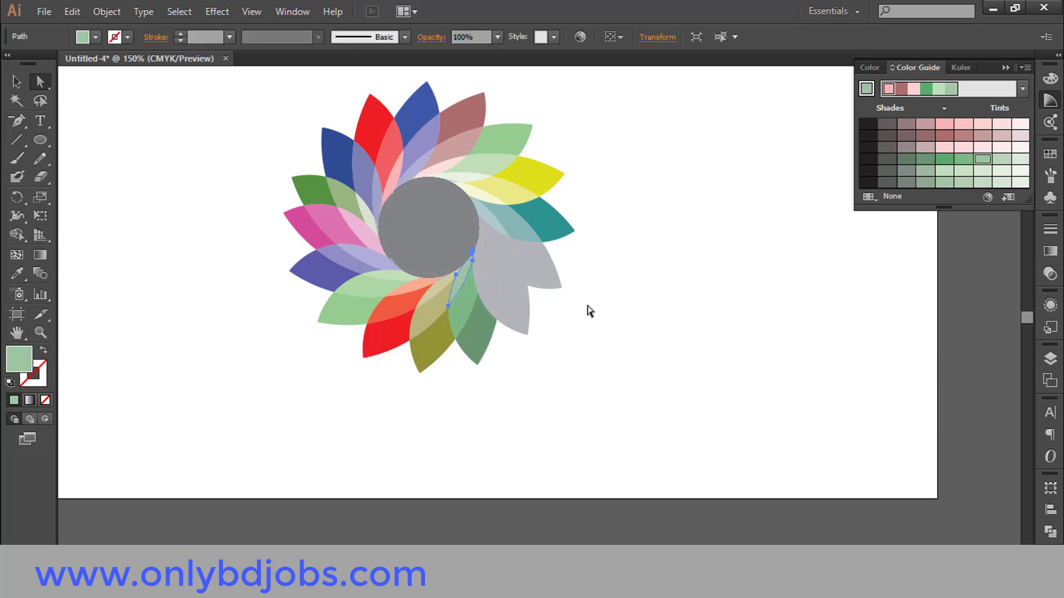
click(589, 311)
- Apply the Right Complement colour harmony and fill the outer section of the grey petal beside the muted green one with coral pink
key(ctrl+plus)
drag(560, 330, 507, 381)
click(457, 359)
click(1022, 89)
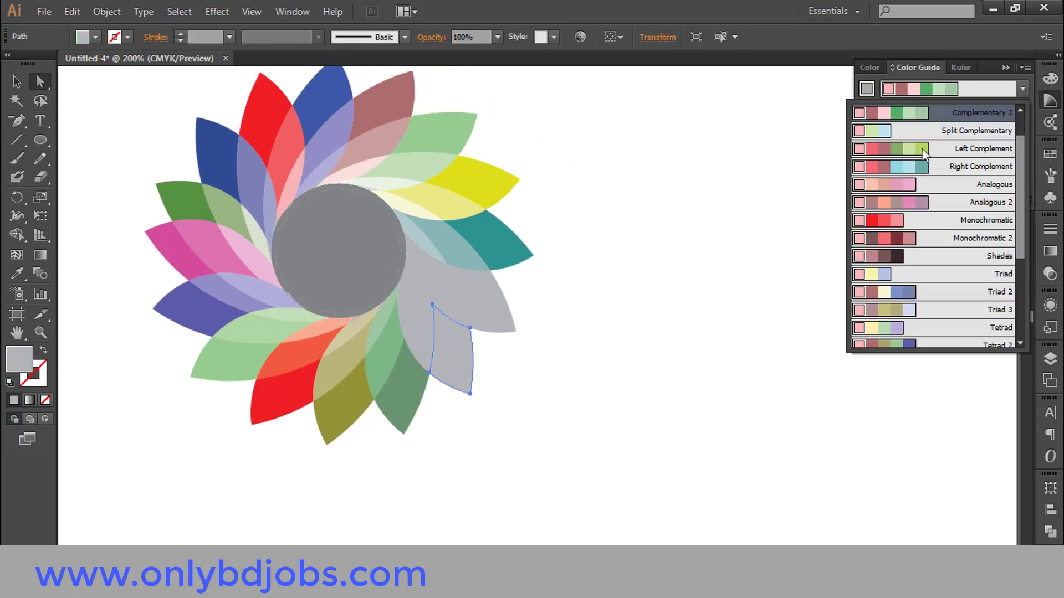
click(901, 127)
click(926, 182)
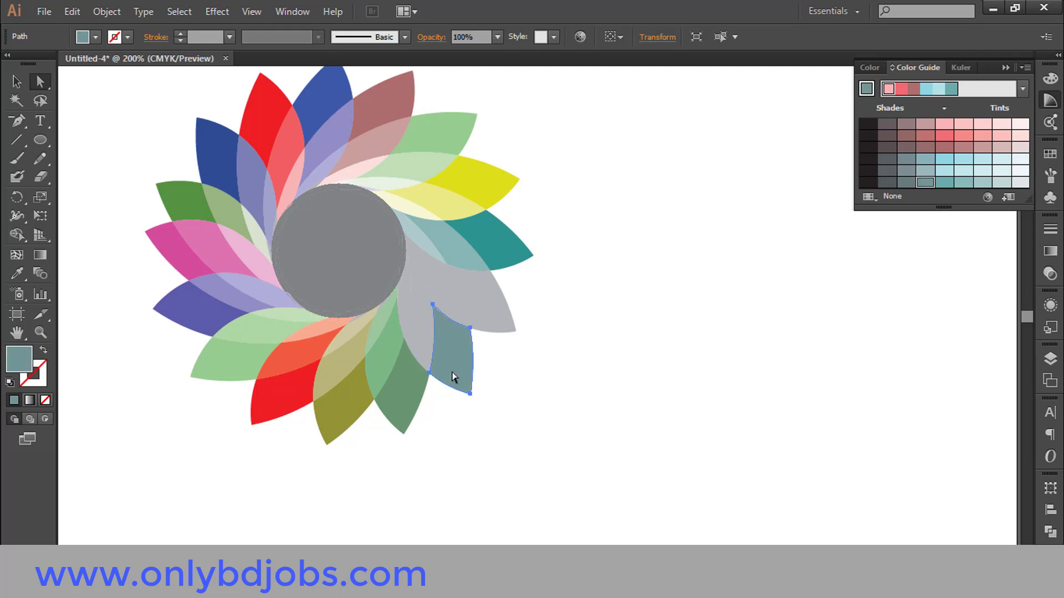
click(942, 137)
- Fill the coral petal's middle section with light pink and its inner section with the palest pink tint
click(981, 136)
click(720, 233)
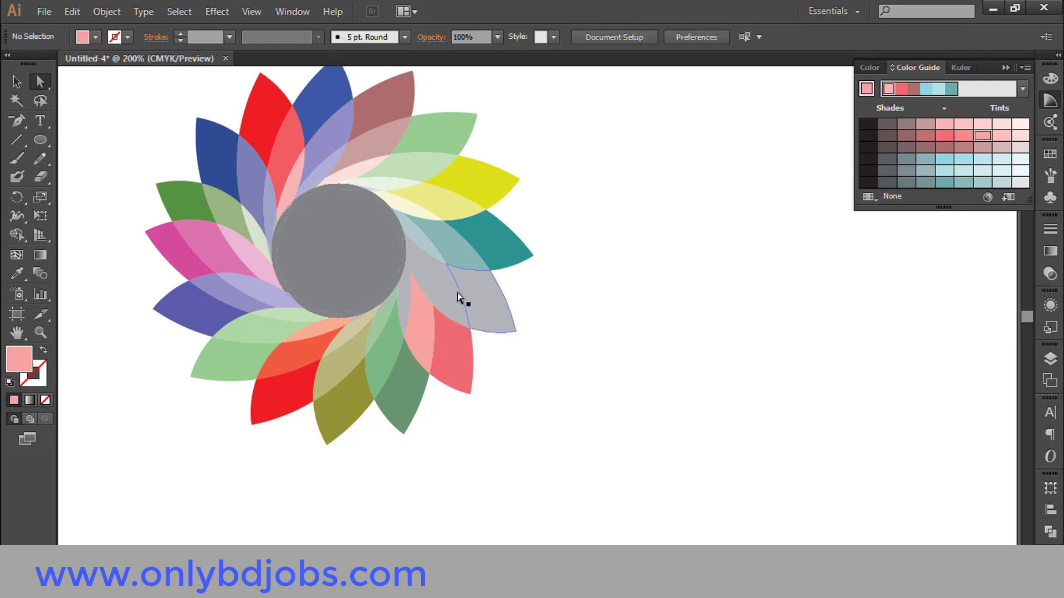
click(404, 302)
click(1020, 136)
click(788, 256)
- Apply the Monochromatic 2 colour harmony and fill the outer section of the last grey petal with dark maroon
drag(788, 256, 783, 301)
click(489, 364)
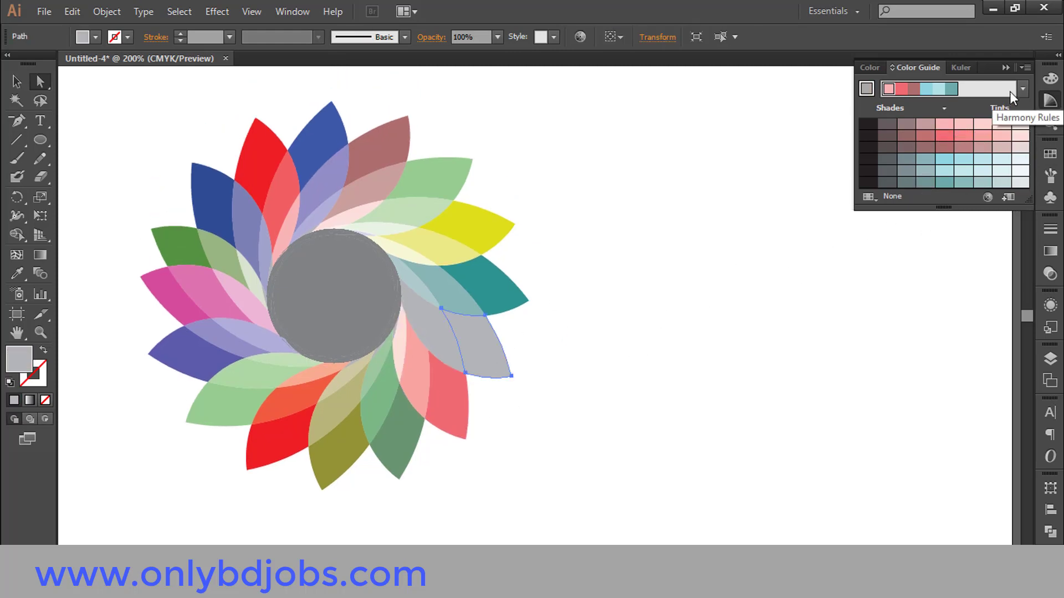
click(1021, 89)
click(879, 187)
click(944, 160)
- Fill the maroon petal's middle section with a lighter maroon tint and its inner section with dusty rose
click(438, 345)
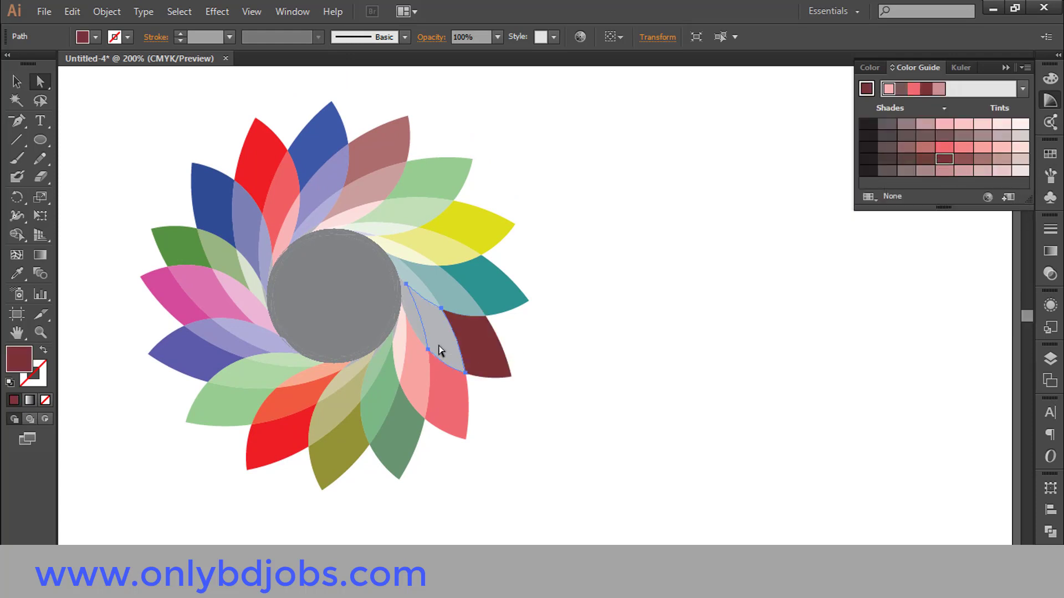
click(965, 159)
click(693, 238)
click(409, 329)
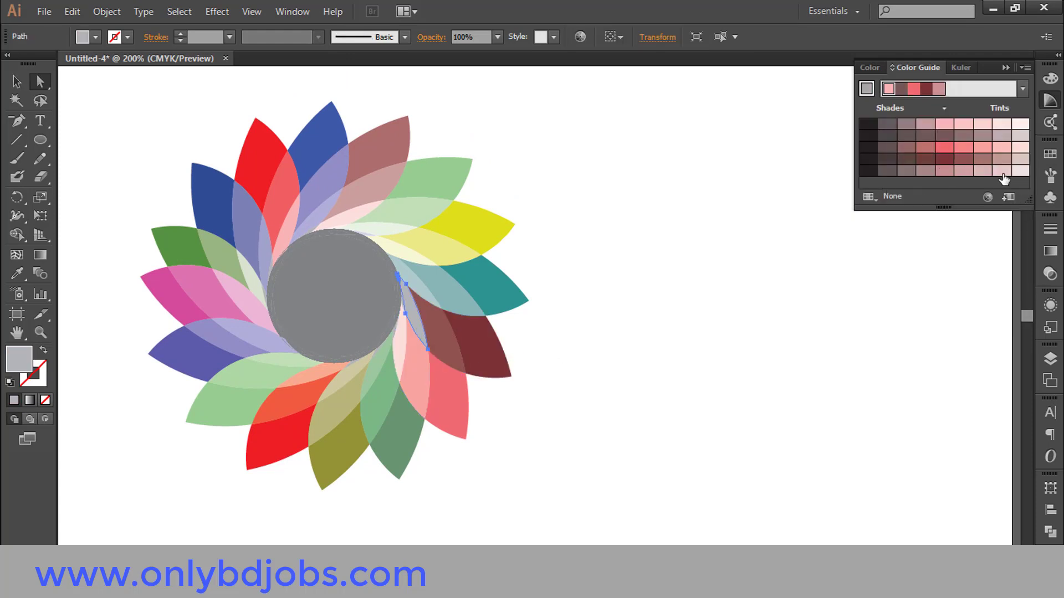
click(748, 356)
click(421, 326)
click(1001, 161)
click(803, 323)
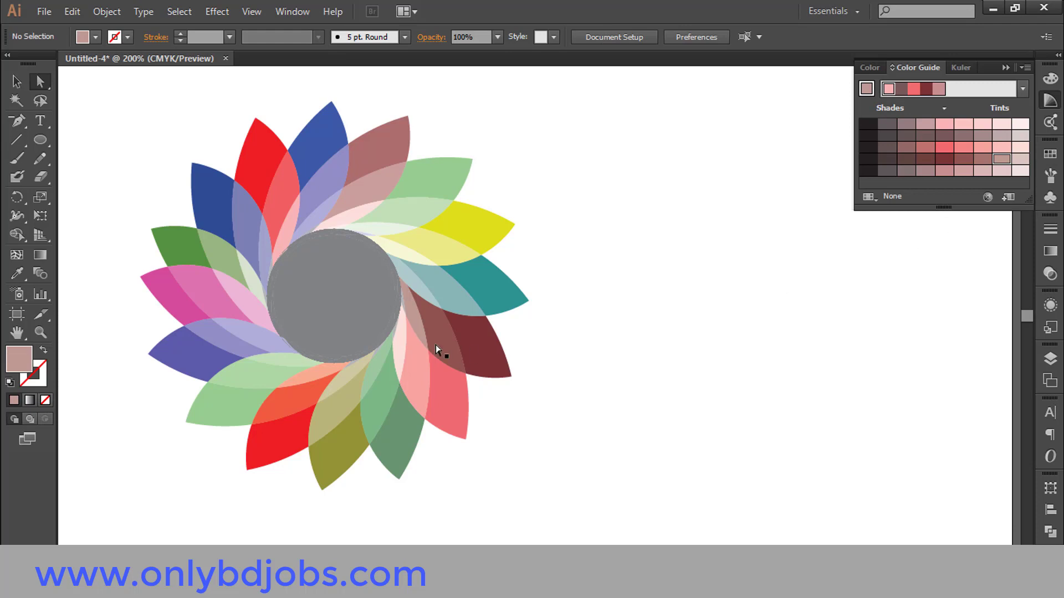
- Refill the maroon petal's inner section with the next darker tint in the same maroon row
click(416, 332)
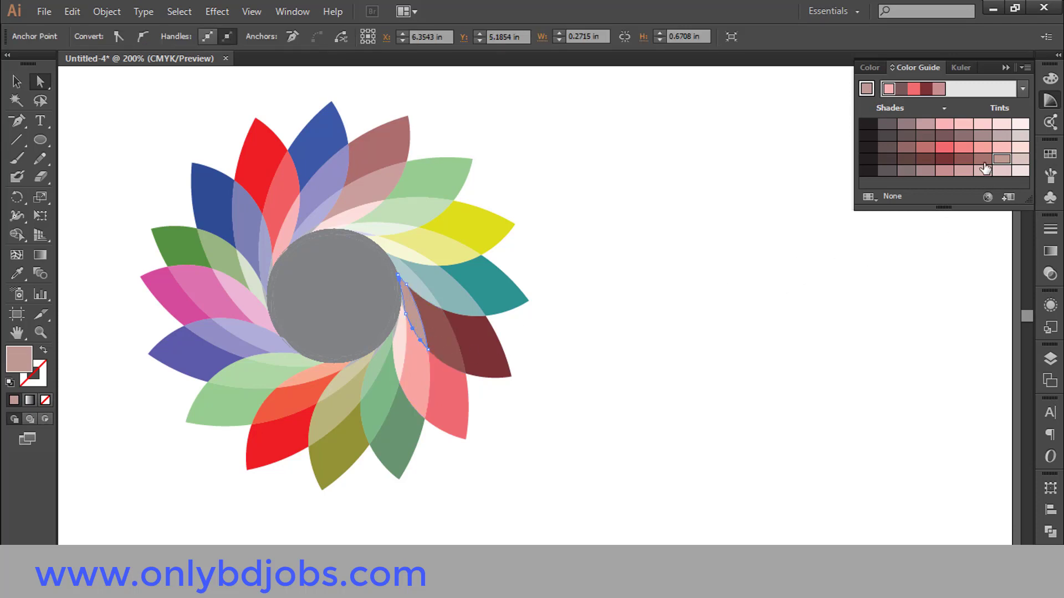
click(984, 161)
click(647, 355)
- Delete the grey circle filling the flower's centre, leaving only the thin grey ring around it
drag(535, 413, 625, 460)
click(407, 355)
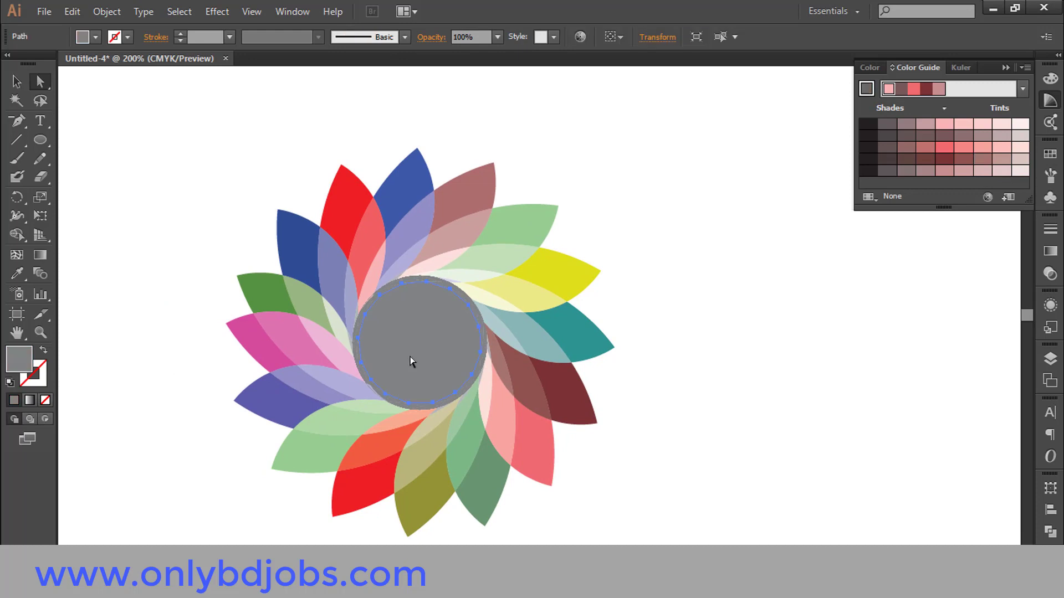
key(Delete)
click(452, 300)
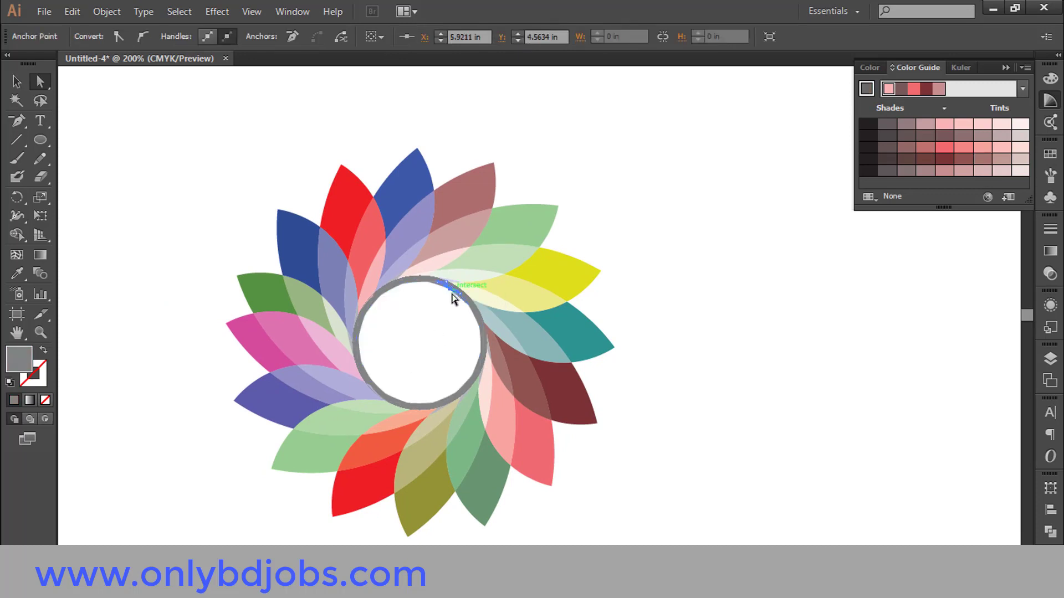
click(17, 81)
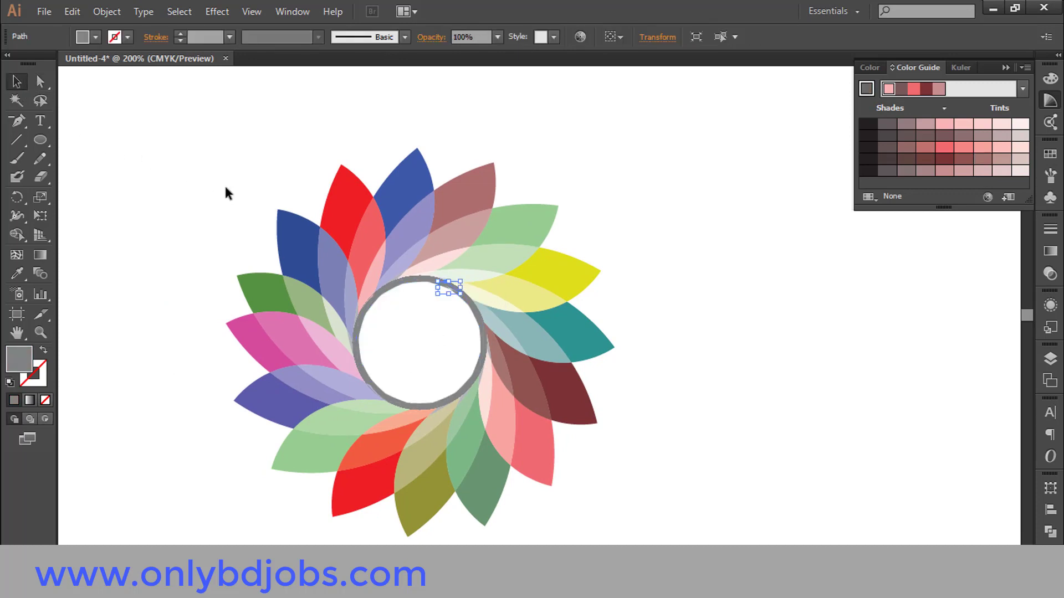
click(423, 304)
click(414, 281)
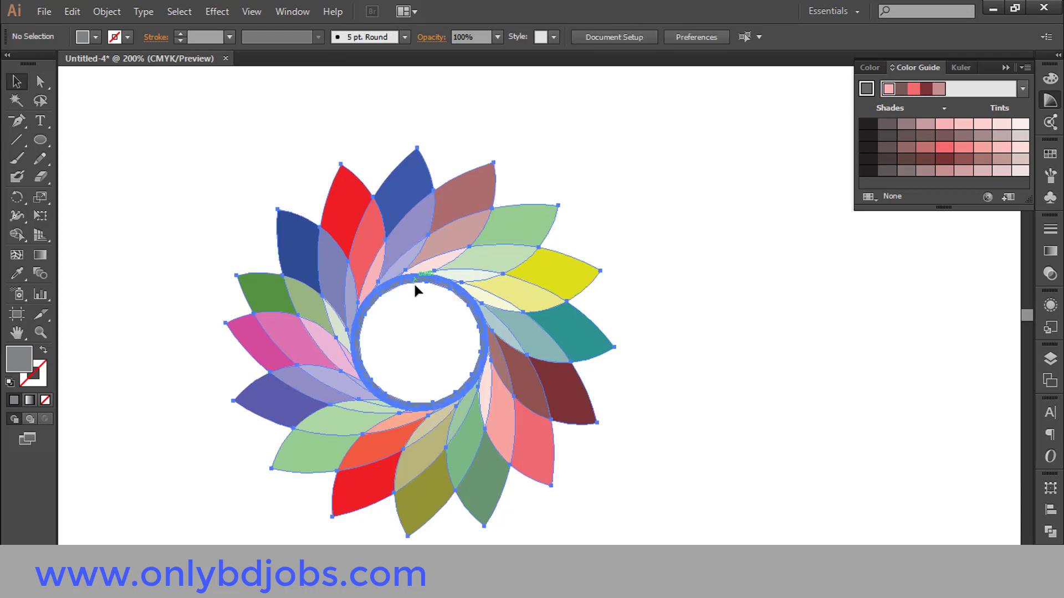
click(40, 216)
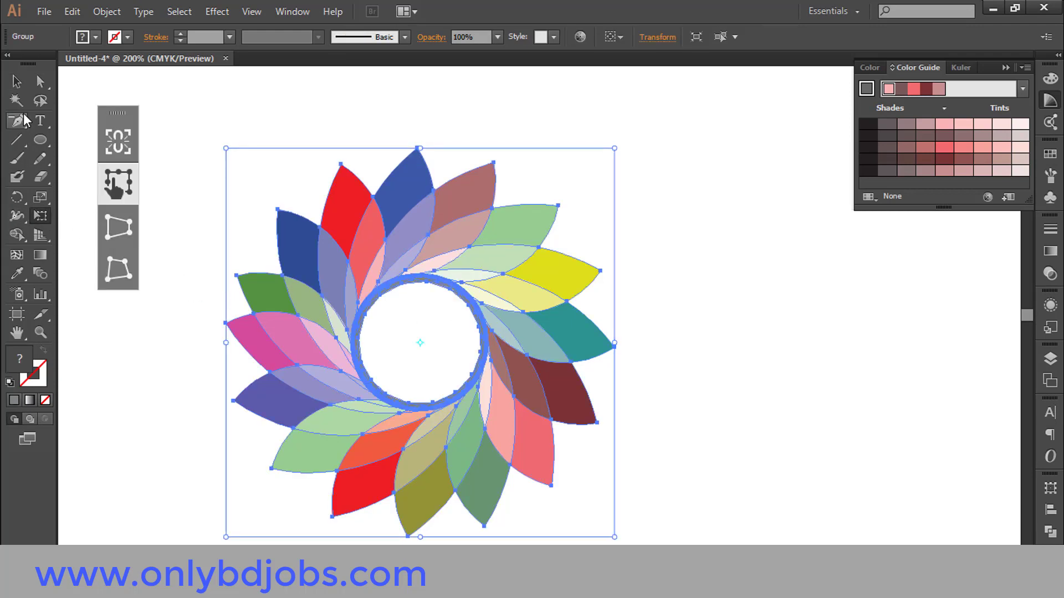
click(16, 81)
click(40, 81)
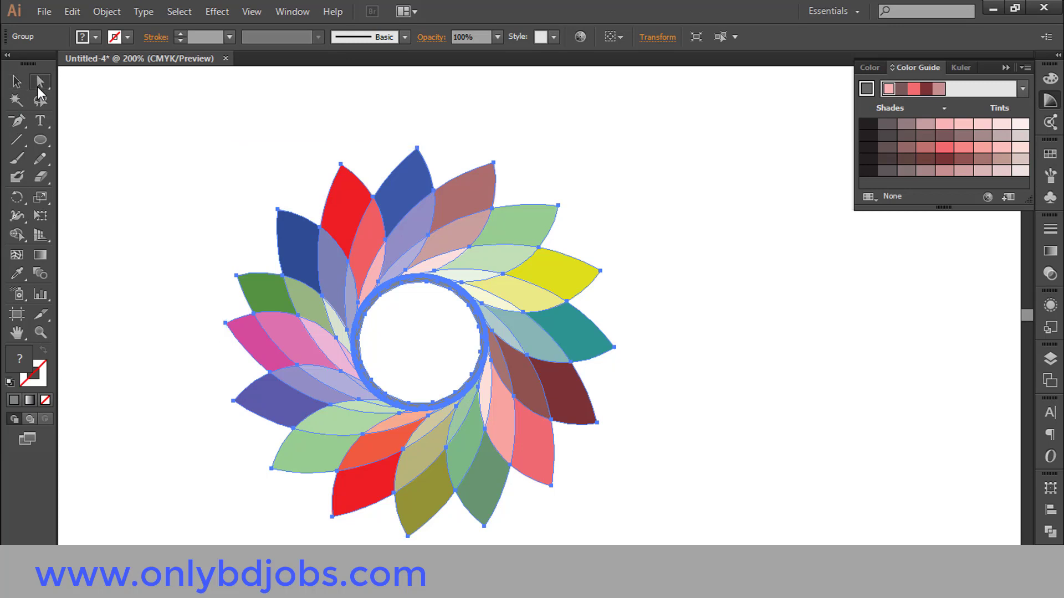
click(387, 347)
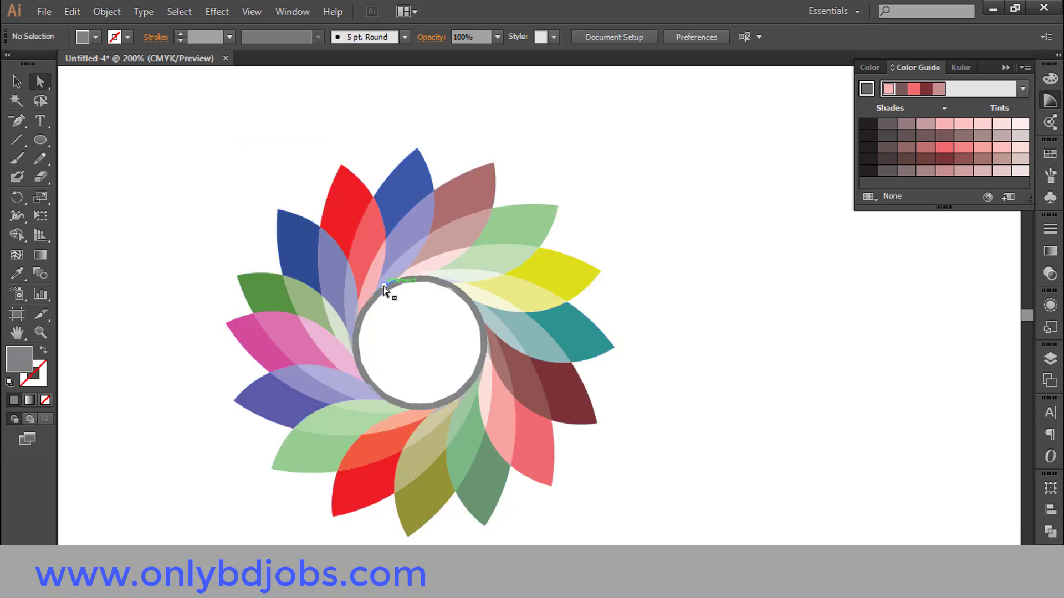
click(394, 290)
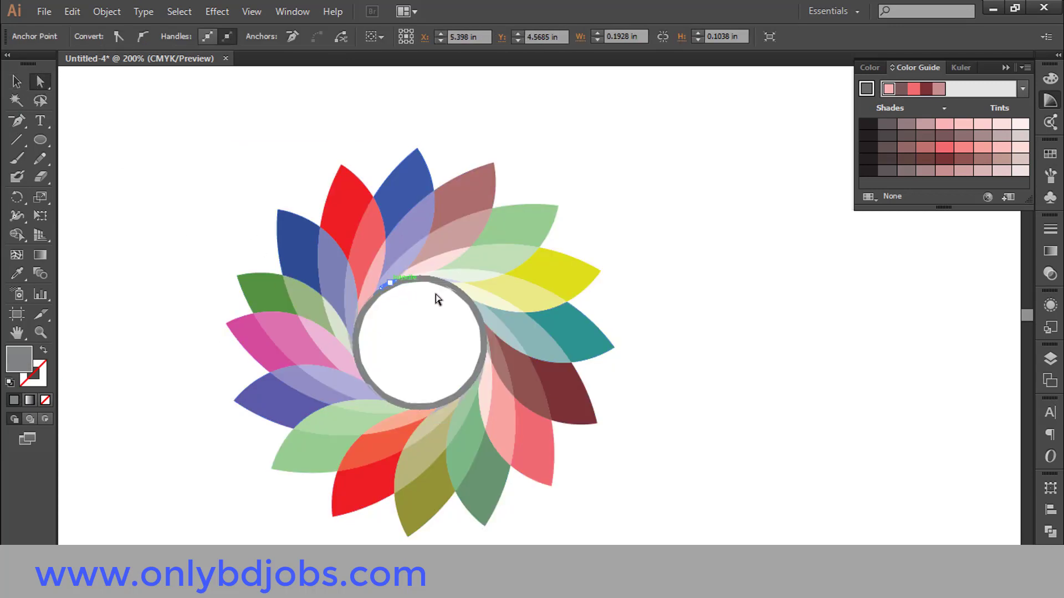
click(741, 347)
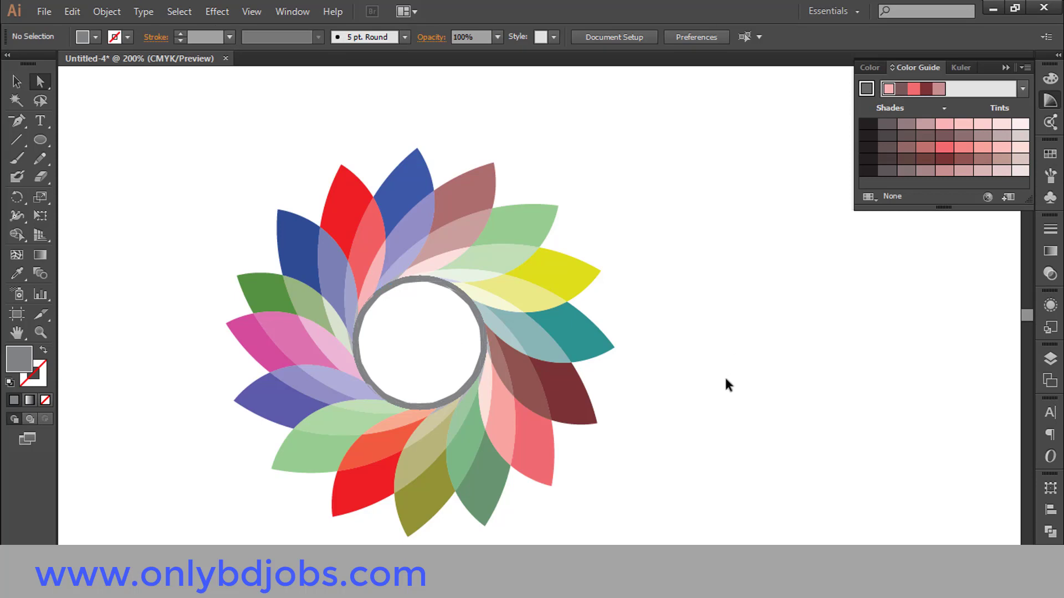
- Hide the panels and examine the coloured petals and central ring of the flower both as a whole and up close
key(ctrl+minus)
drag(590, 414, 638, 380)
scroll(565, 316, down, 2)
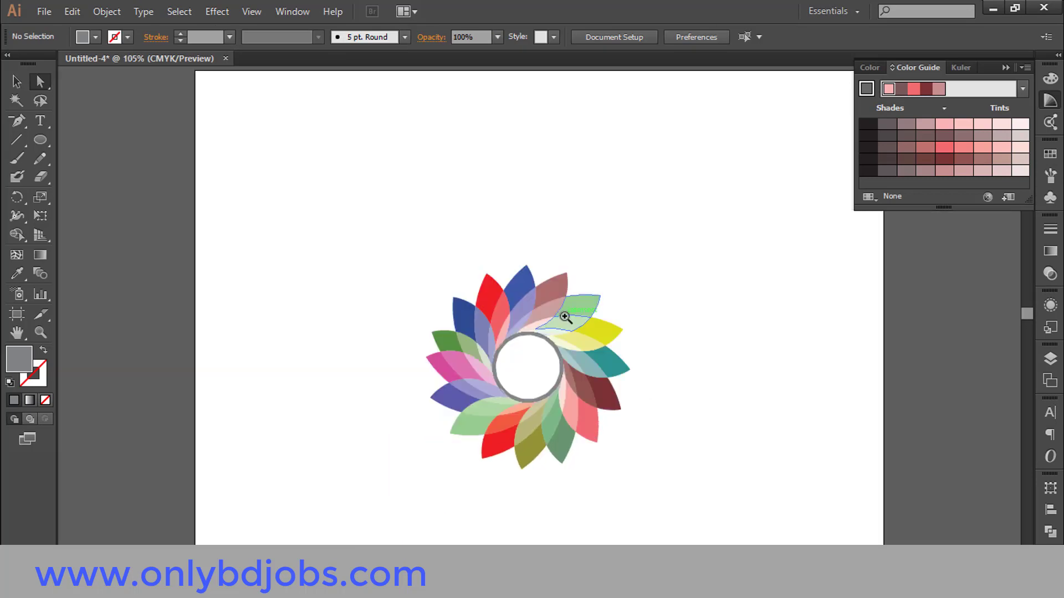
scroll(565, 317, up, 3)
drag(563, 313, 441, 232)
click(488, 289)
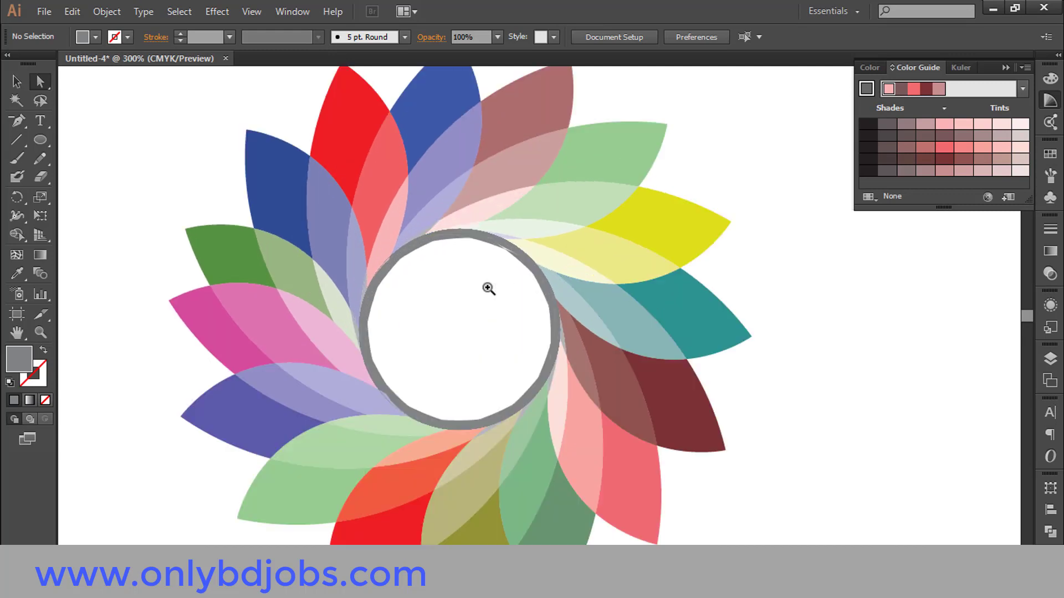
key(Tab)
drag(490, 321, 547, 339)
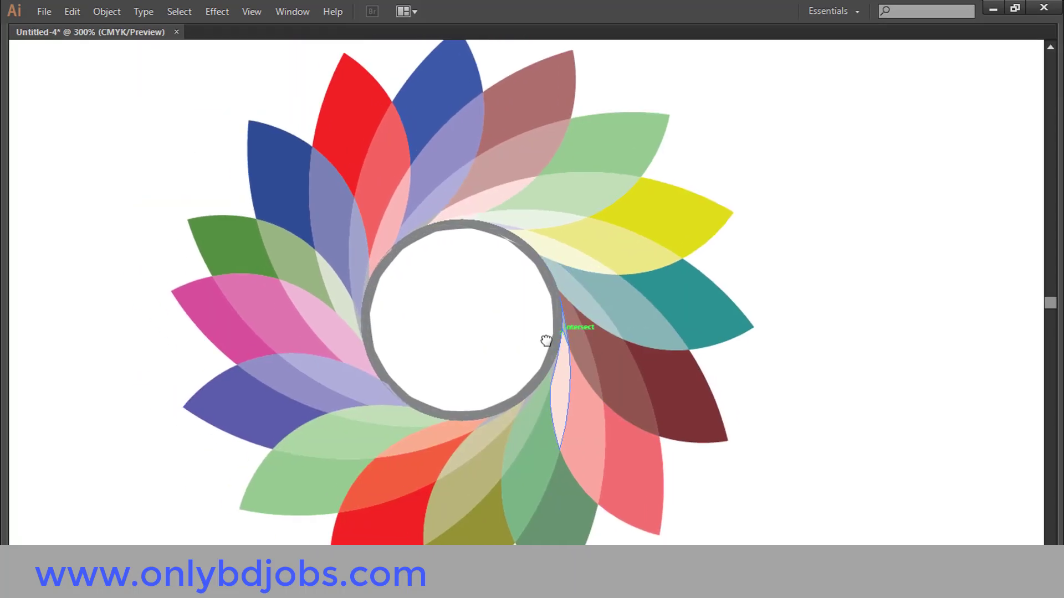
key(ctrl+minus)
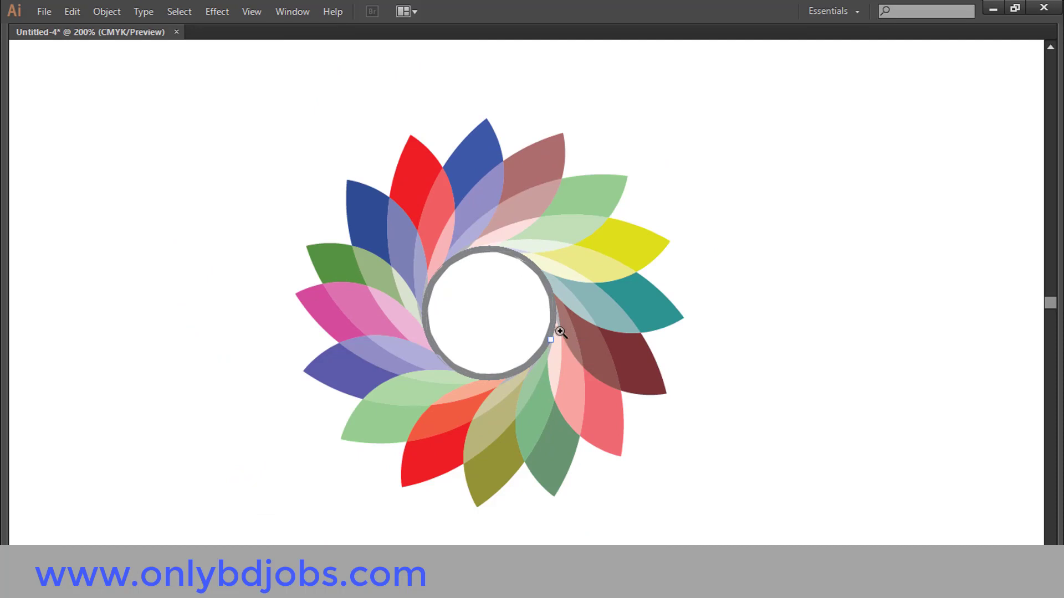
drag(294, 134, 717, 521)
scroll(655, 407, up, 2)
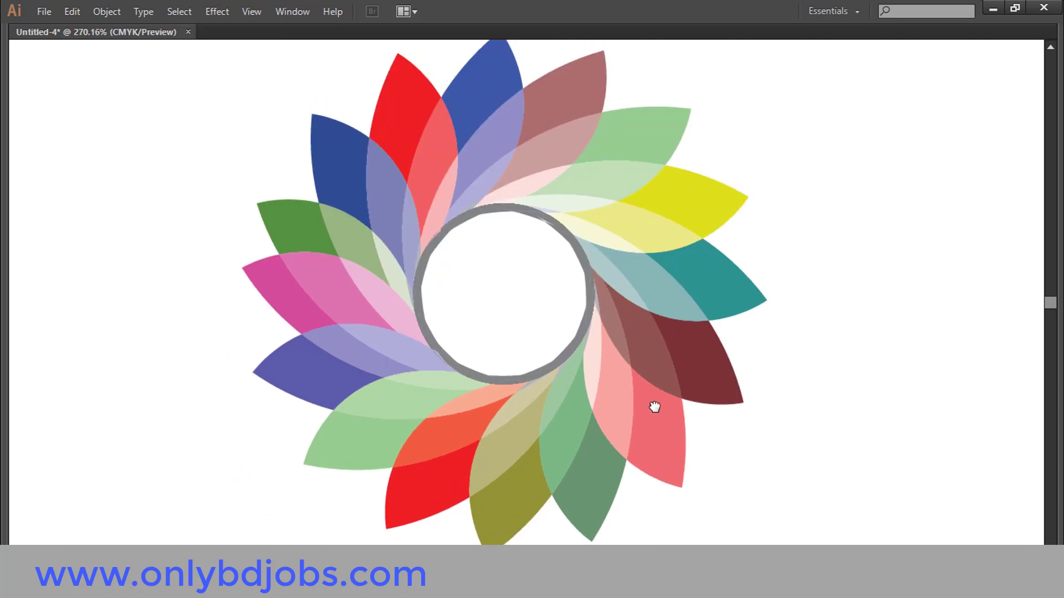